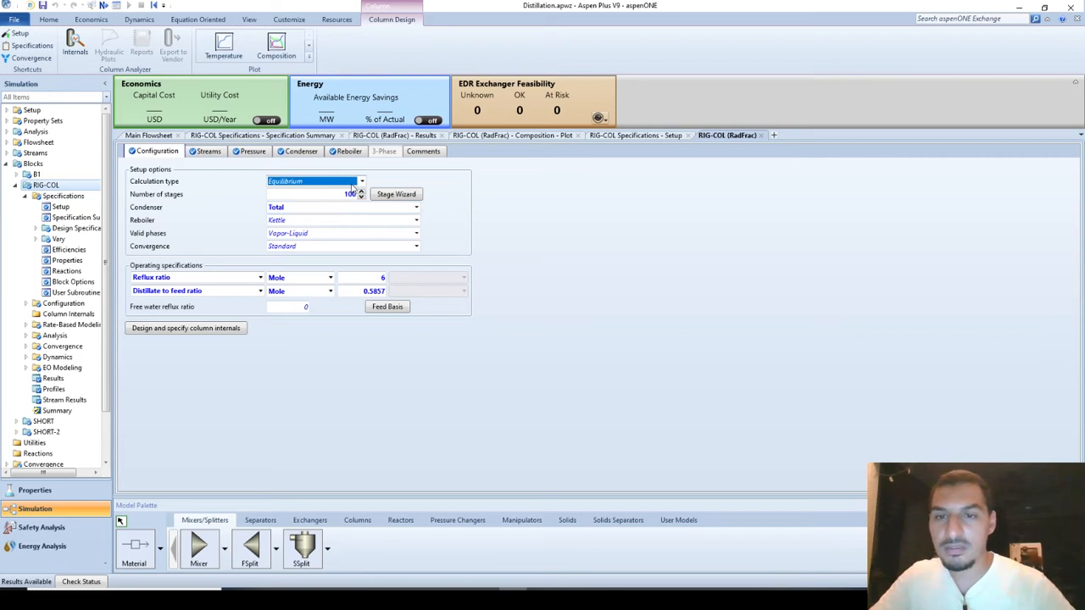
Change the RIG-COL column's calculation type to Rate-Based.
{"action": "left_click", "coordinate": [361, 181]}
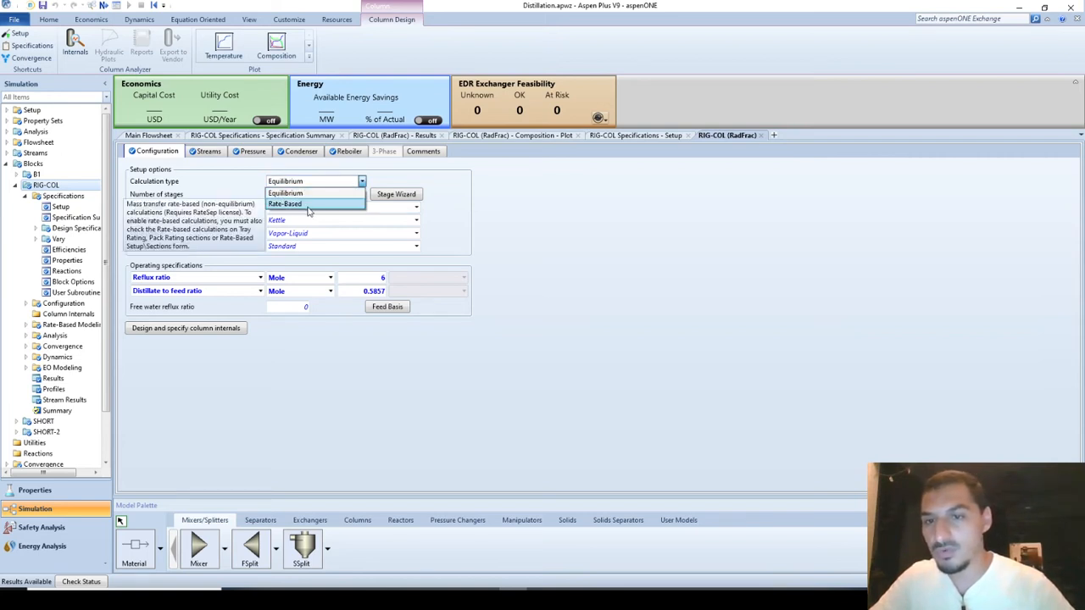
{"action": "left_click", "coordinate": [238, 186]}
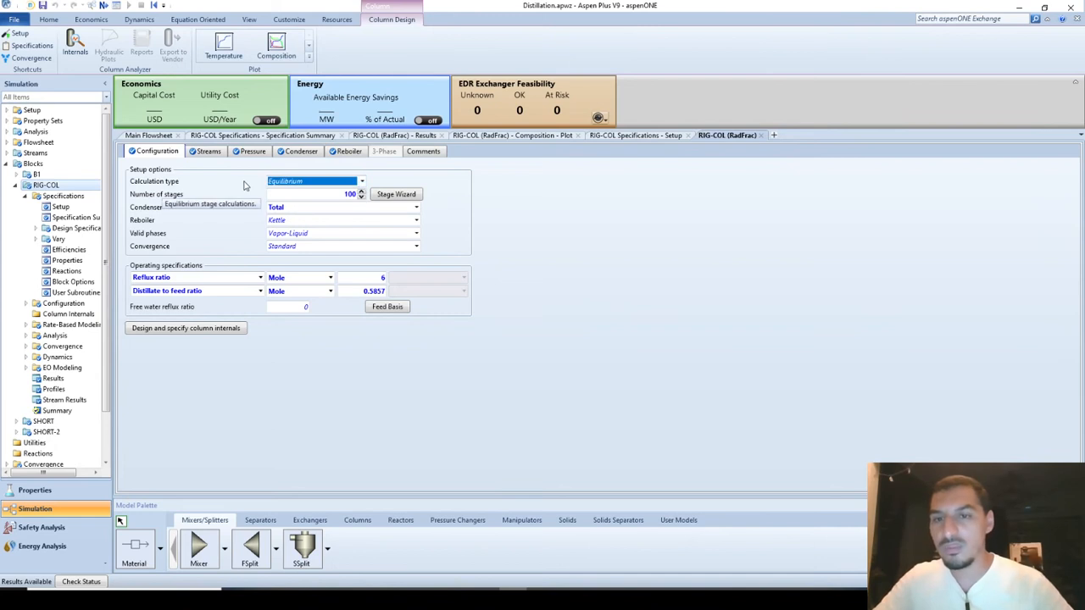
{"action": "left_click", "coordinate": [244, 186]}
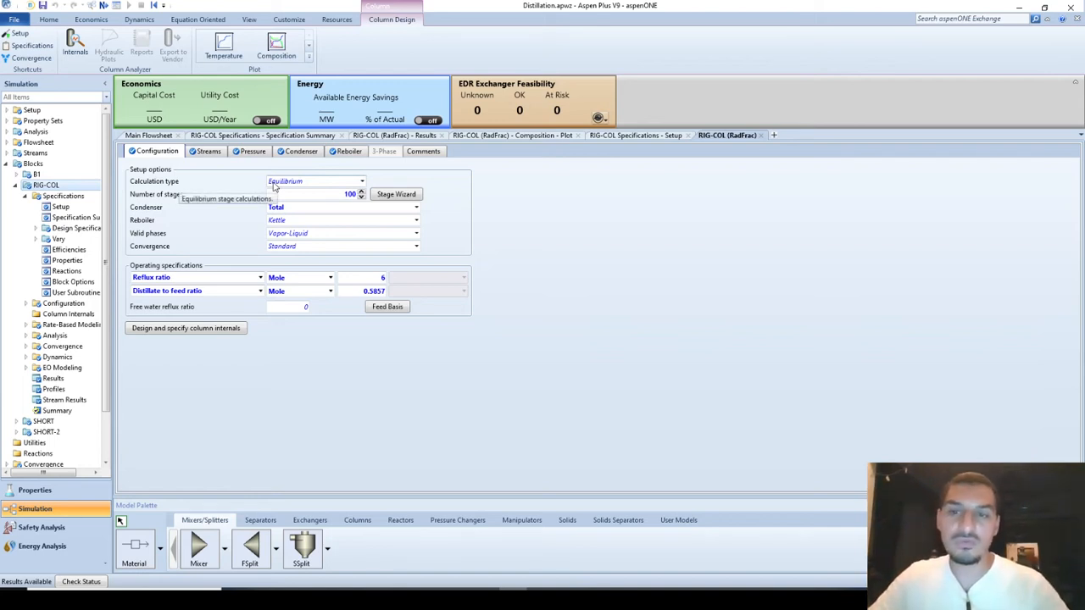
{"action": "left_click", "coordinate": [273, 187]}
{"action": "left_click", "coordinate": [274, 186]}
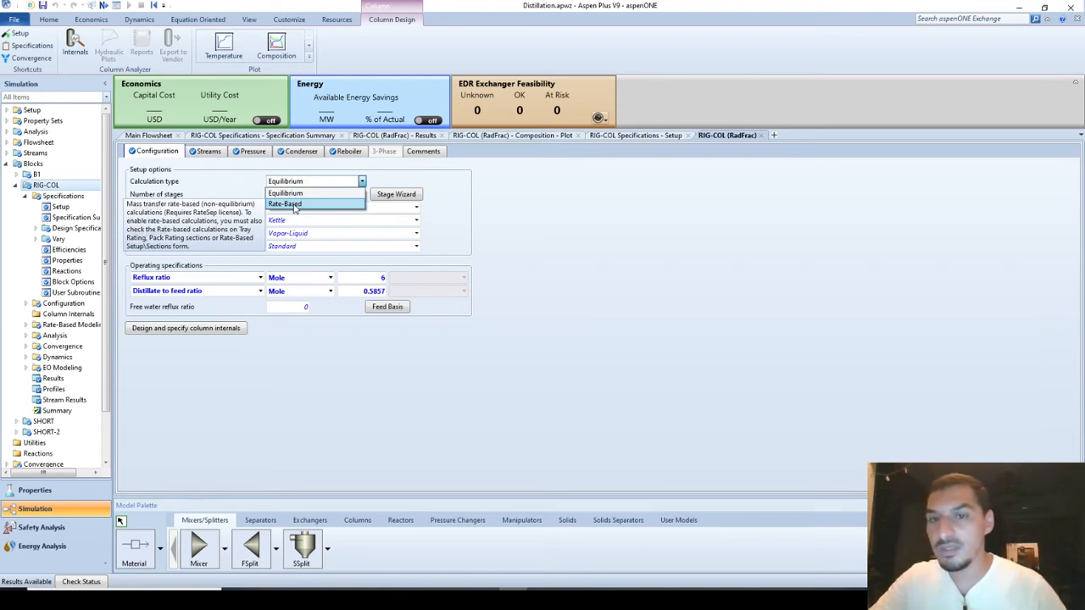
{"action": "left_click", "coordinate": [292, 205]}
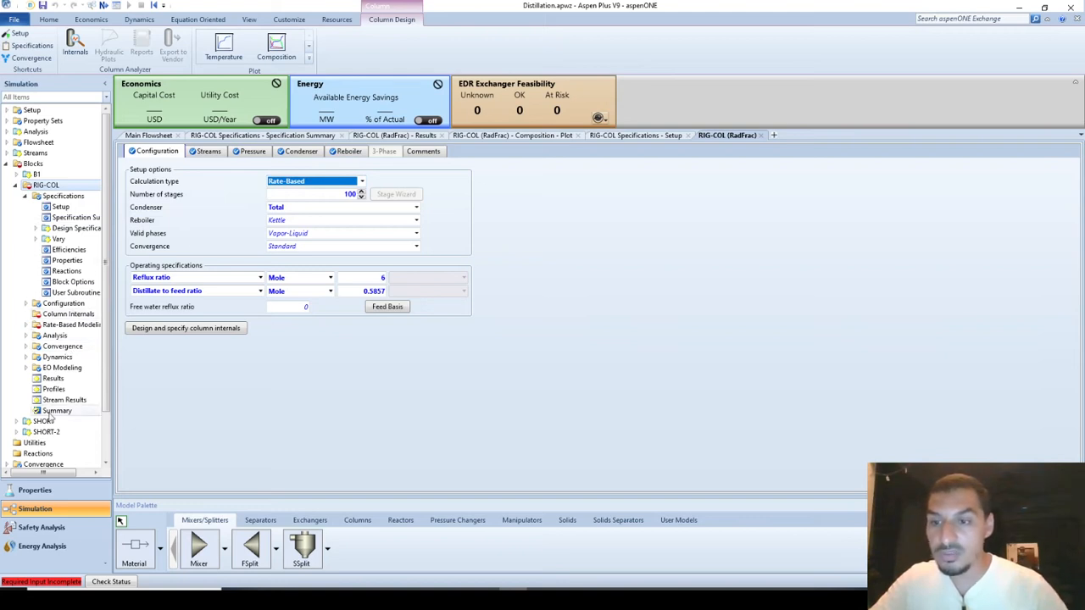
Examine RIG-COL's rate-based modeling forms, including the global setup factors, generalized transport correlations and interface profiles.
{"action": "left_click", "coordinate": [28, 329]}
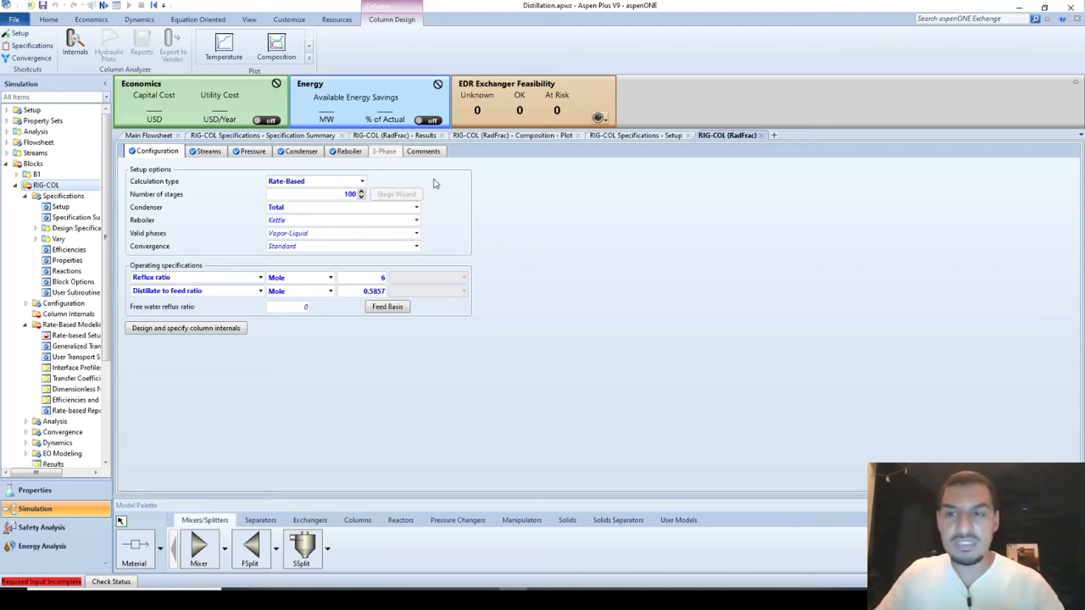
{"action": "left_click", "coordinate": [75, 336]}
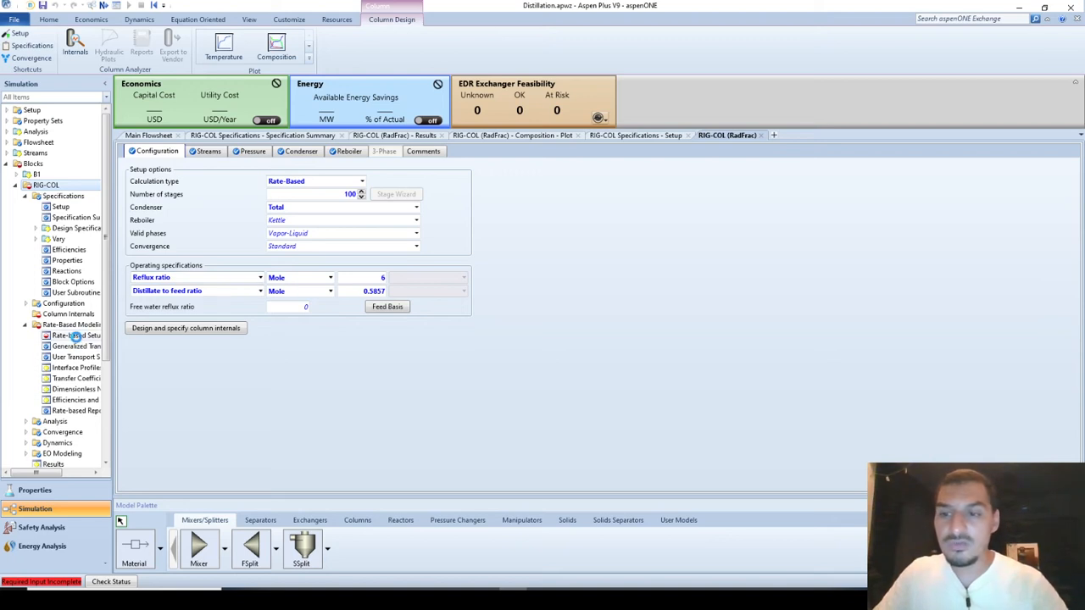
{"action": "left_click", "coordinate": [284, 172]}
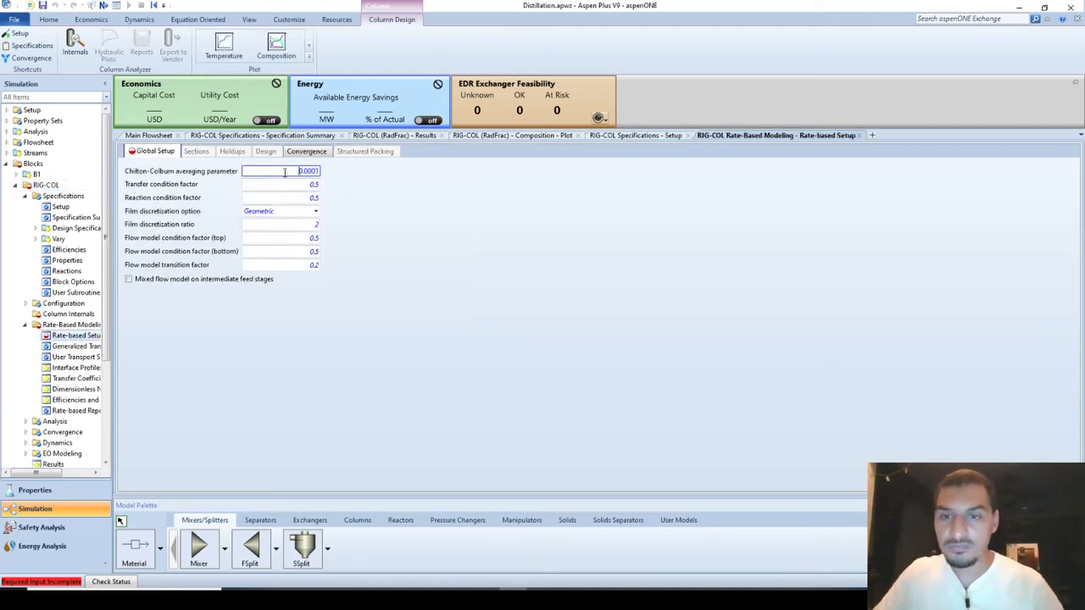
{"action": "key", "text": "Tab"}
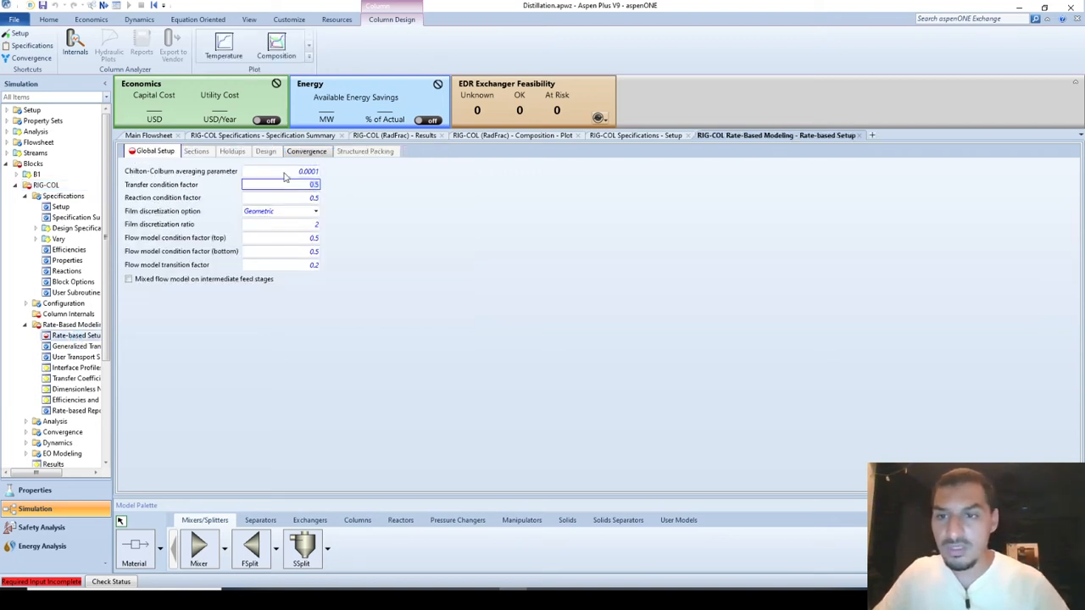
{"action": "left_click", "coordinate": [360, 180]}
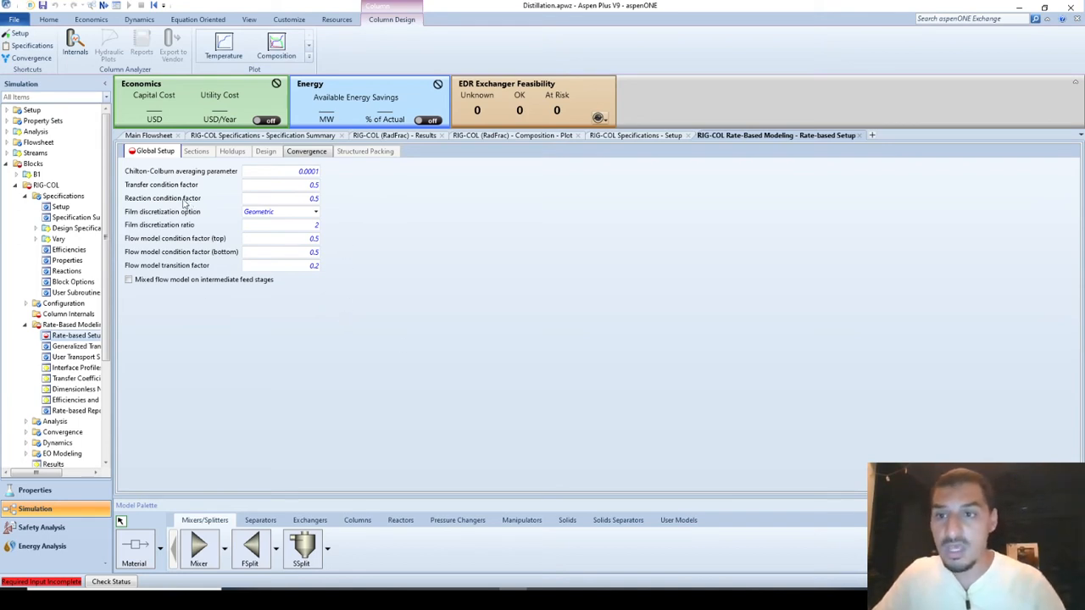
{"action": "mouse_move", "coordinate": [216, 177]}
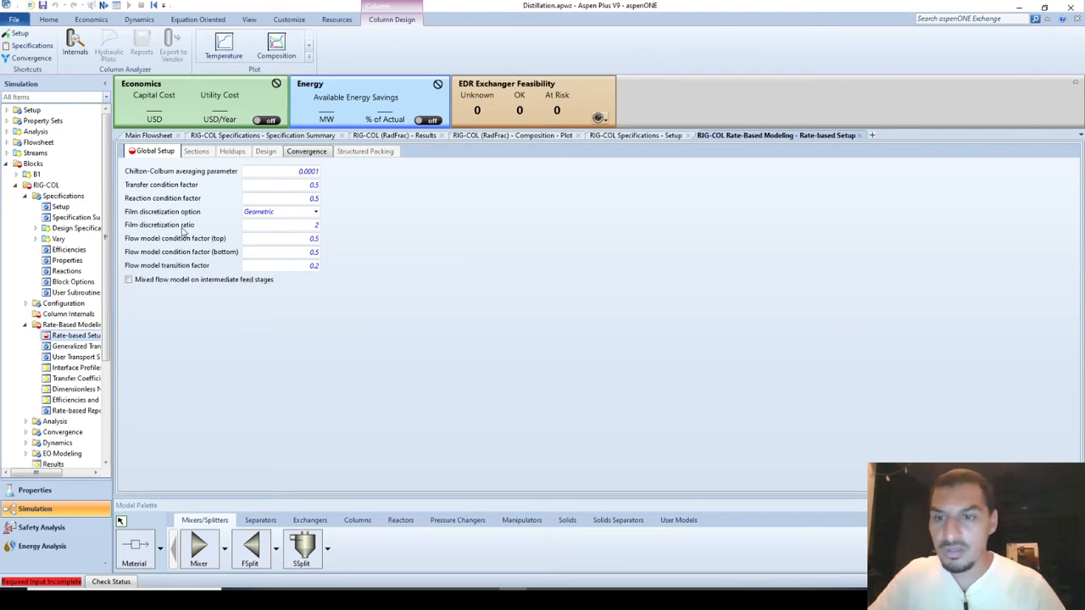
{"action": "left_click", "coordinate": [77, 346]}
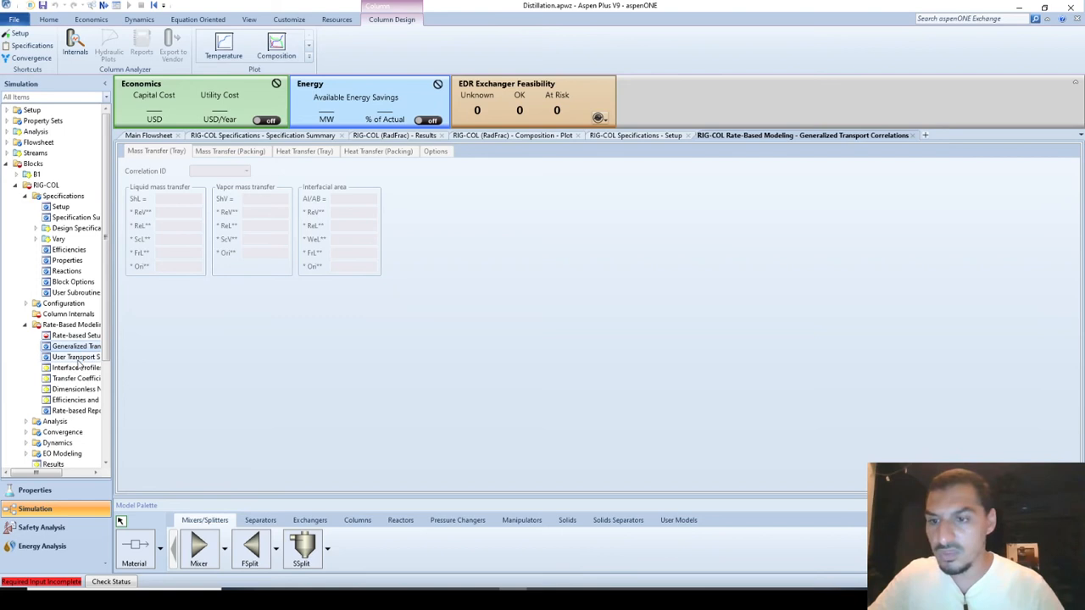
{"action": "left_click", "coordinate": [76, 357]}
{"action": "key", "text": "Up"}
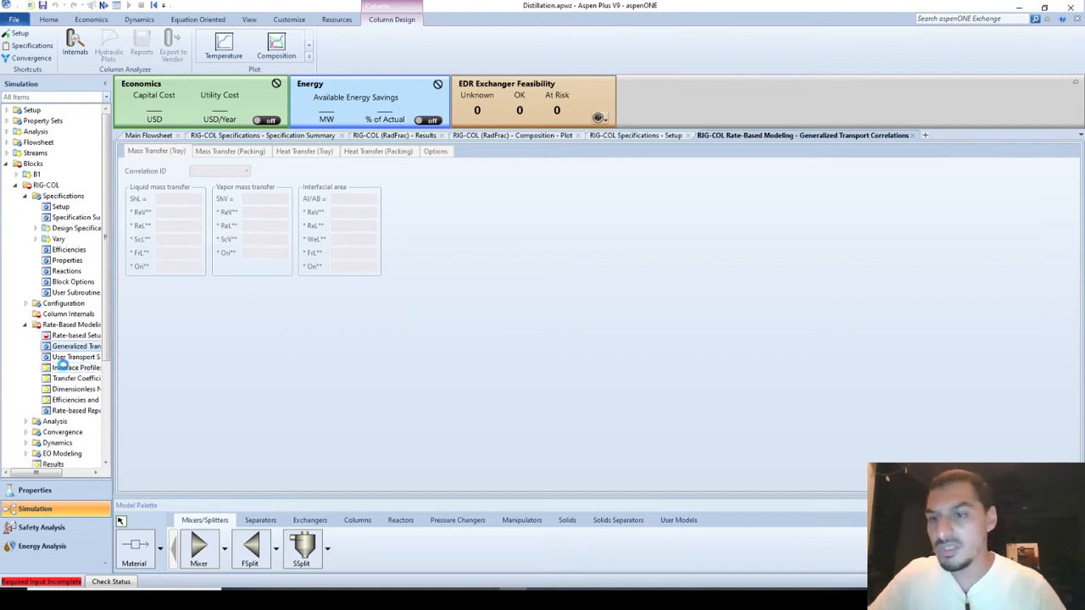
{"action": "left_click", "coordinate": [68, 368]}
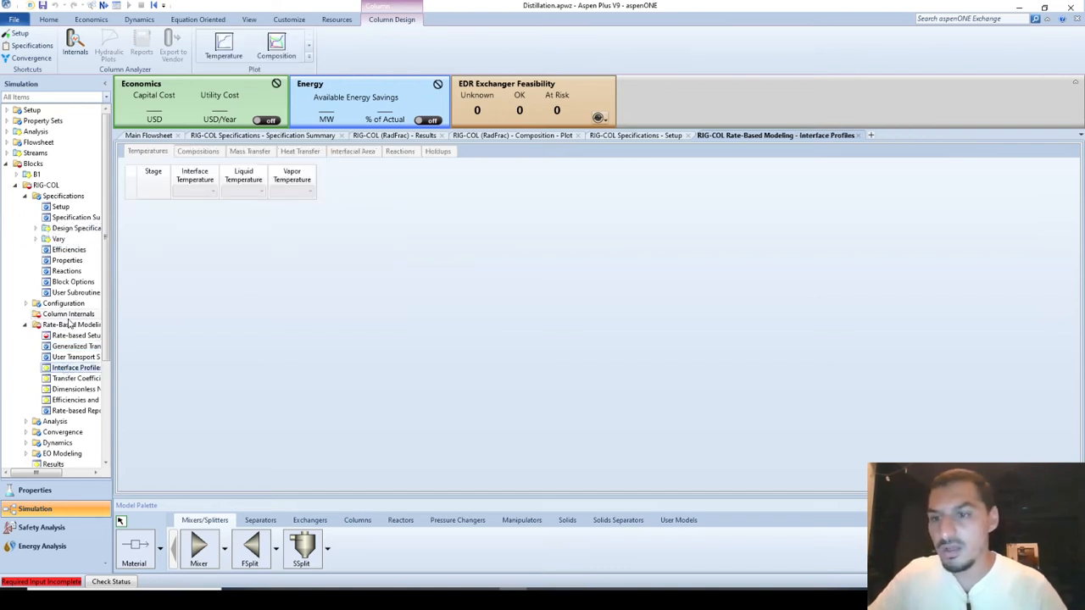
{"action": "left_click", "coordinate": [44, 324]}
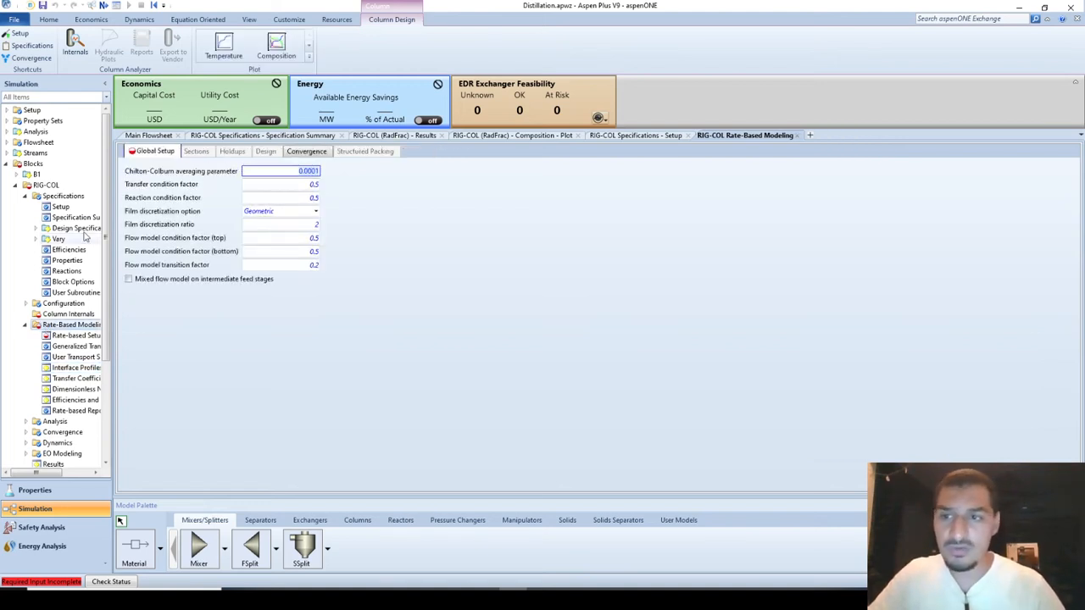
Return to the RIG-COL specifications and set the calculation type to Equilibrium.
{"action": "left_click", "coordinate": [61, 199]}
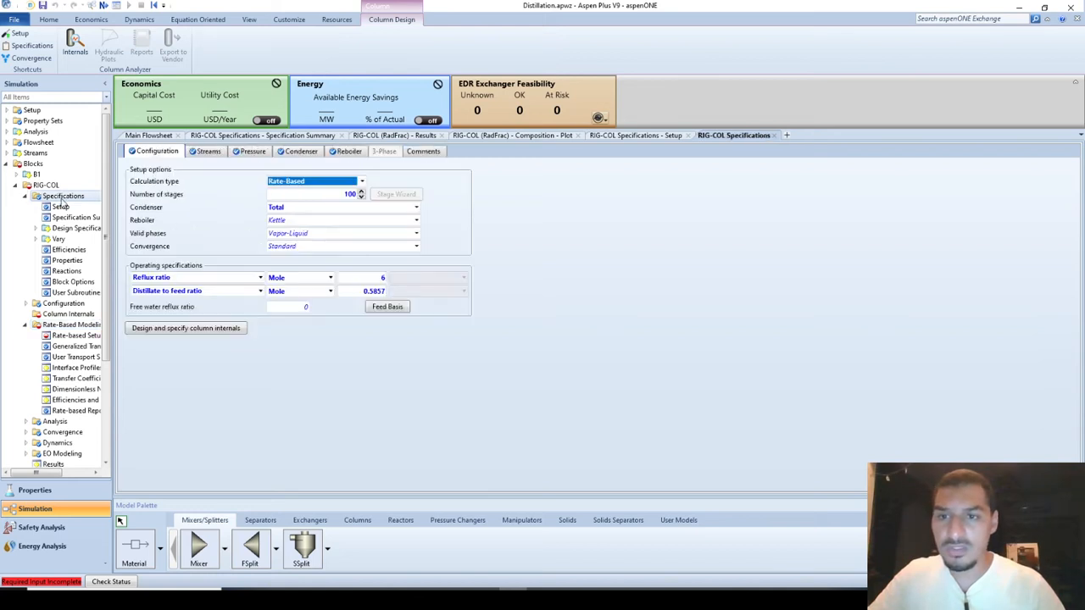
{"action": "left_click", "coordinate": [348, 182]}
{"action": "left_click", "coordinate": [325, 192]}
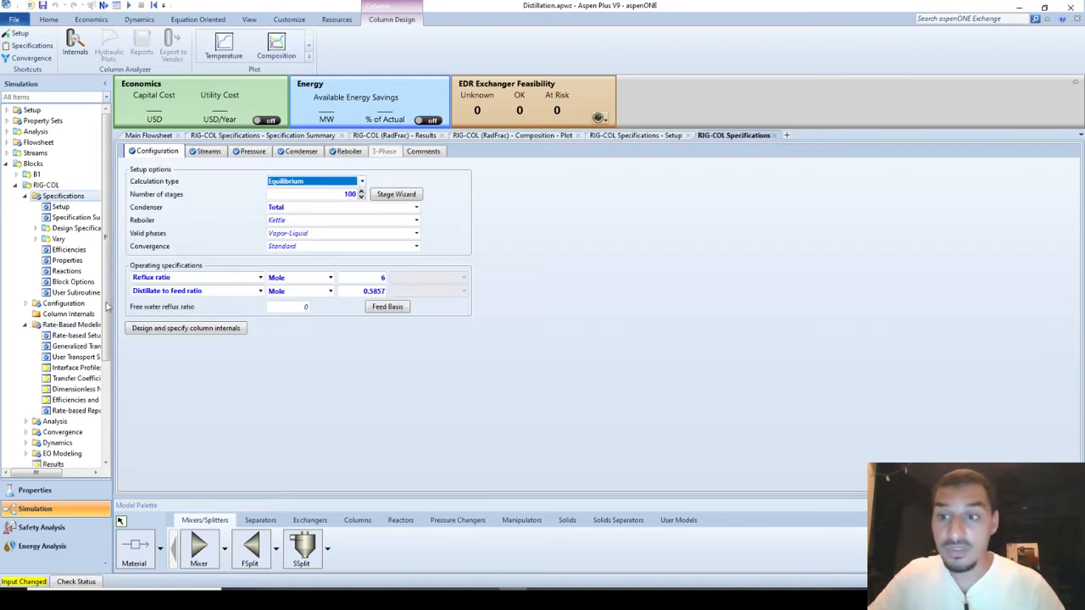
{"action": "left_click", "coordinate": [188, 279]}
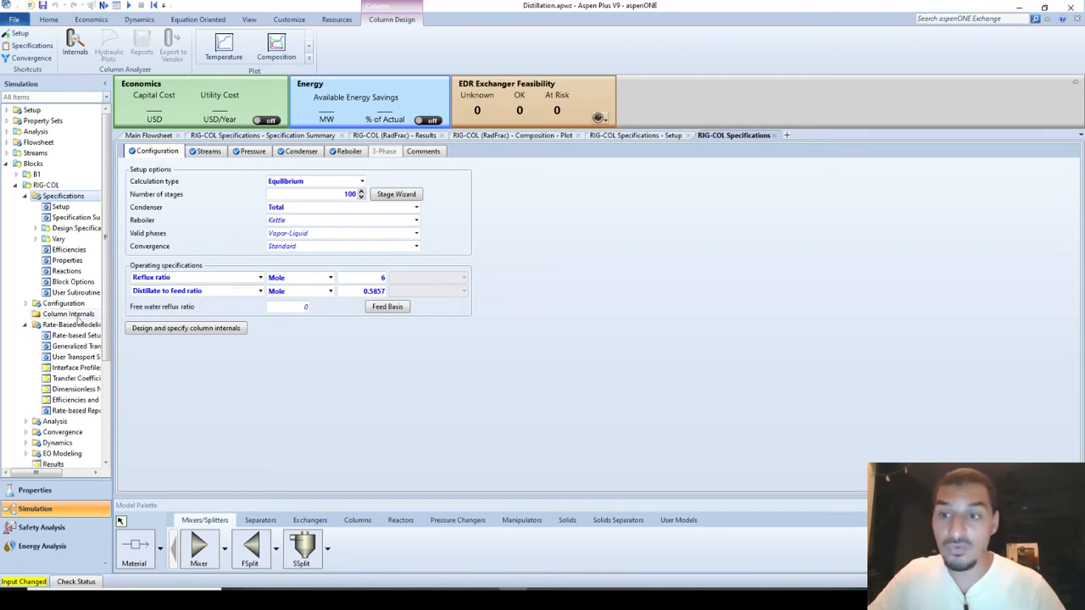
Add a new set of column internals to RIG-COL and generate the missing hydraulic data by running the simulation.
{"action": "left_click", "coordinate": [66, 315]}
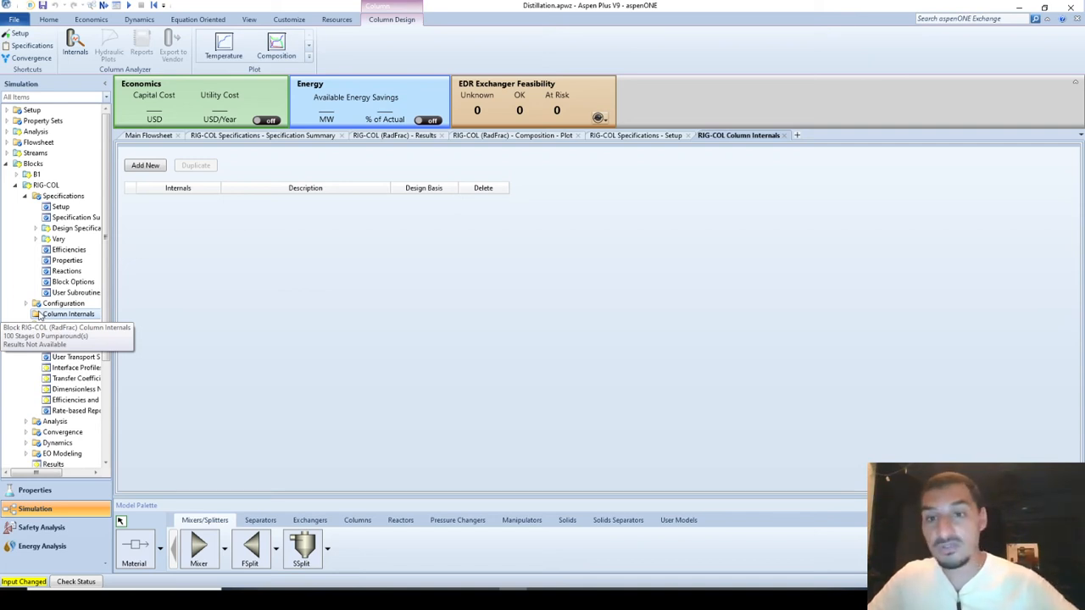
{"action": "left_click", "coordinate": [145, 166]}
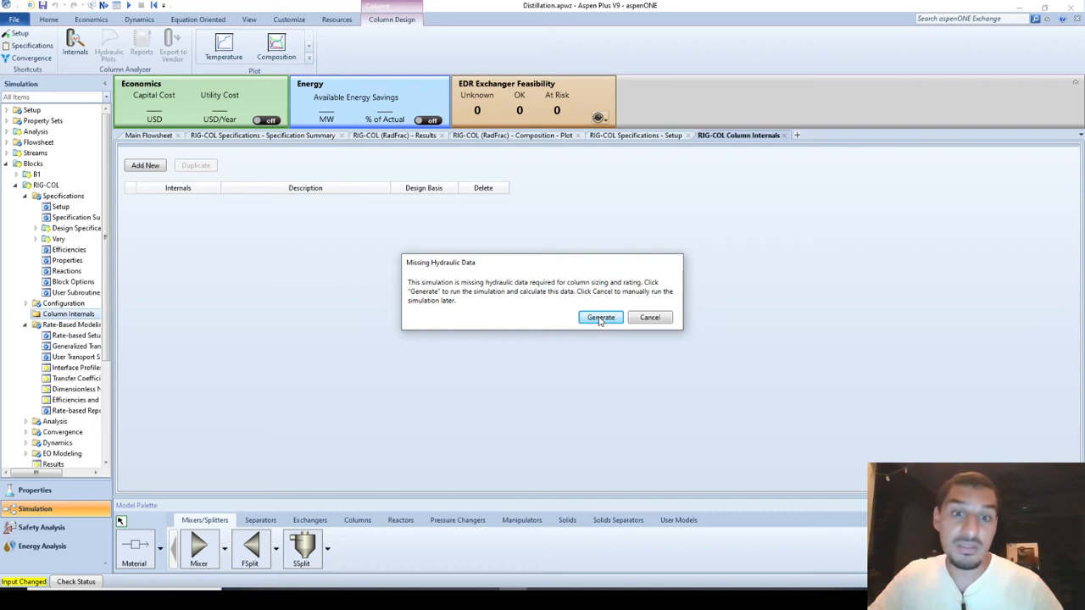
{"action": "left_click", "coordinate": [600, 319]}
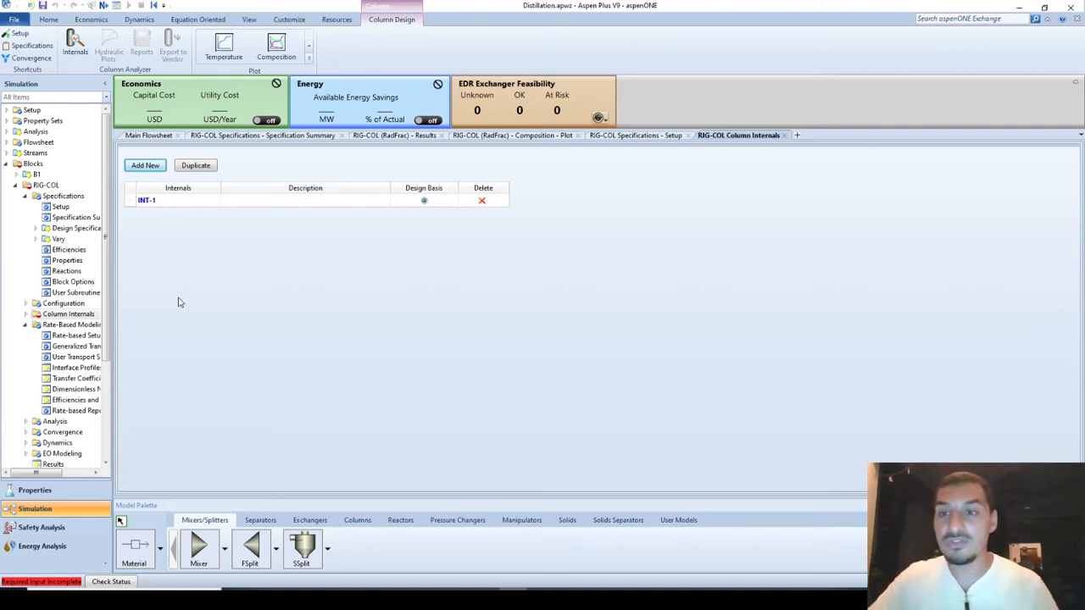
Open the sections of internals INT-1 and automatically divide the column into trayed sections.
{"action": "left_click", "coordinate": [26, 314]}
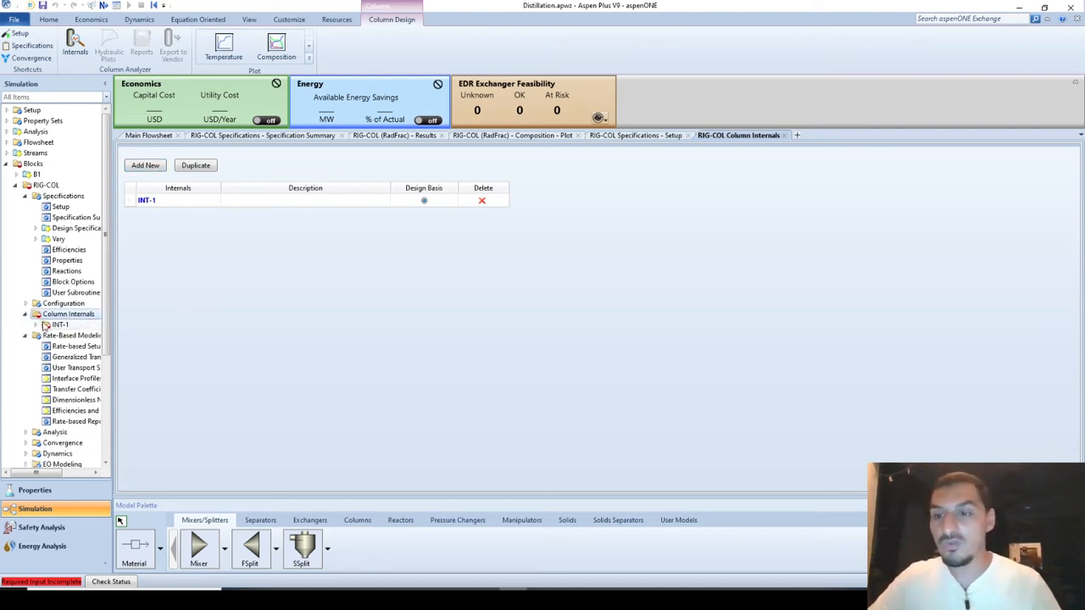
{"action": "left_click", "coordinate": [35, 324]}
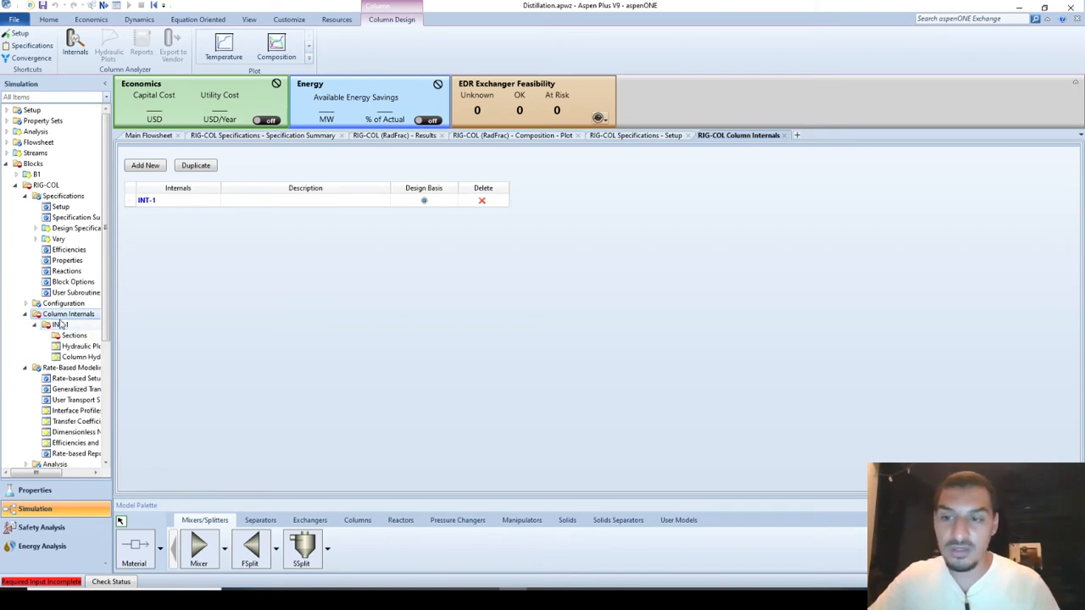
{"action": "left_click", "coordinate": [59, 324]}
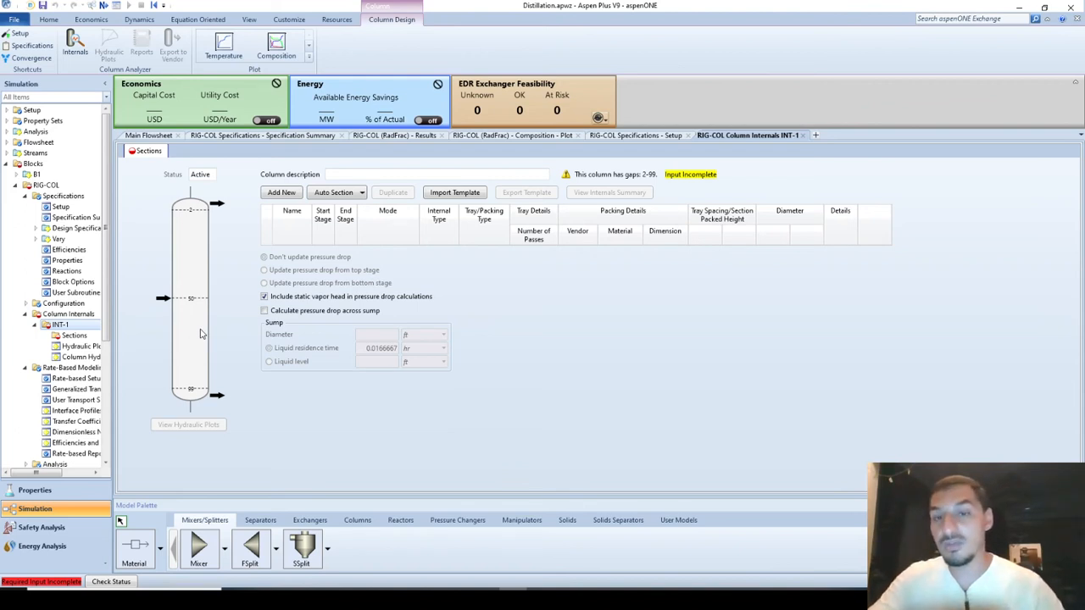
{"action": "left_click", "coordinate": [363, 193]}
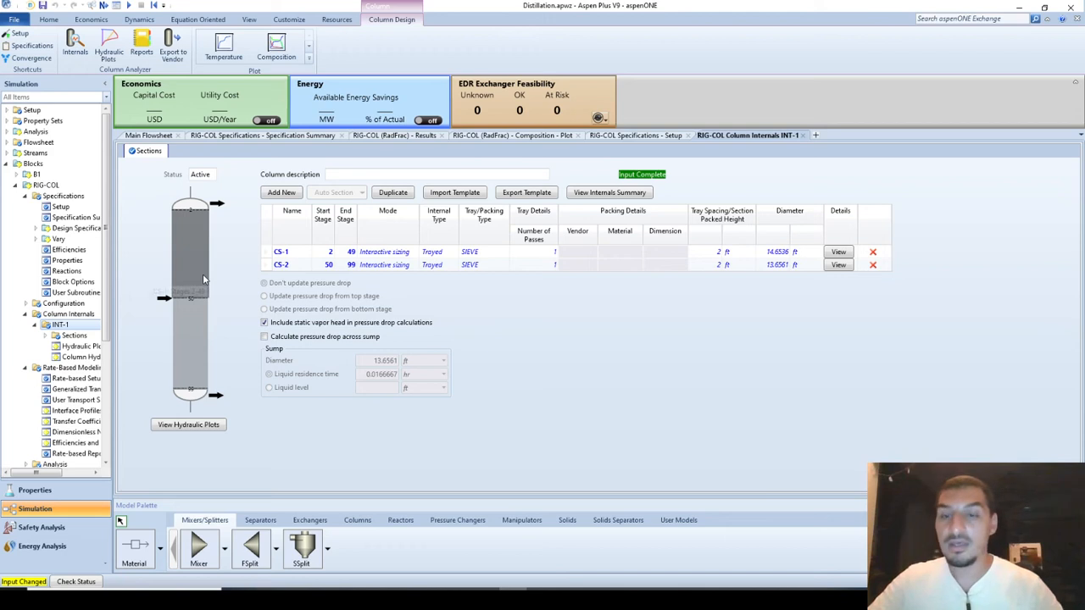
Switch to the PowerPoint slide show of Tower internals.pptx to view the tray diagram.
{"action": "key", "text": "alt+Tab"}
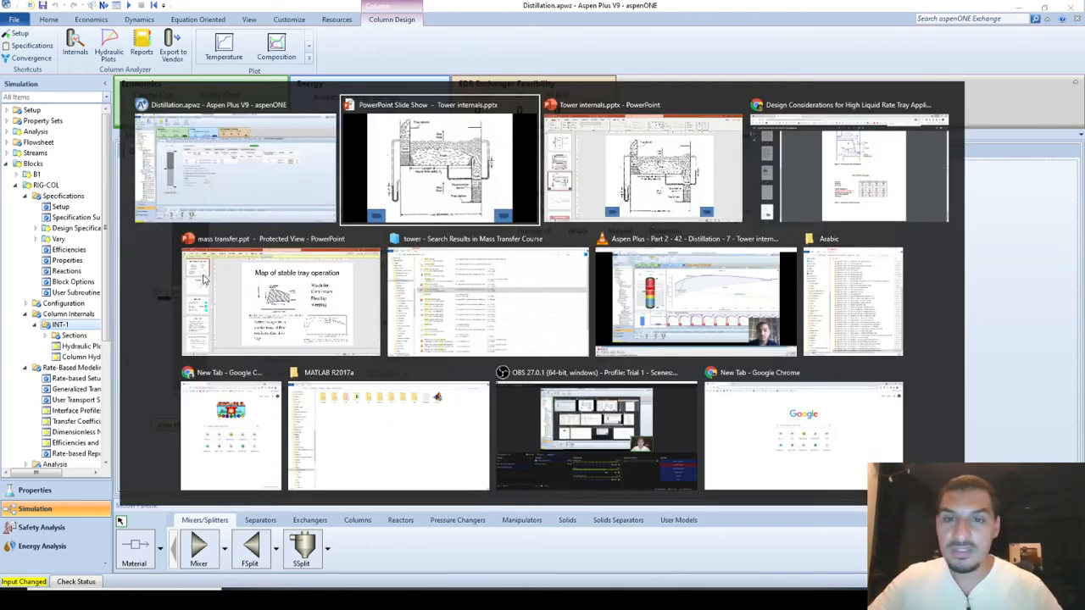
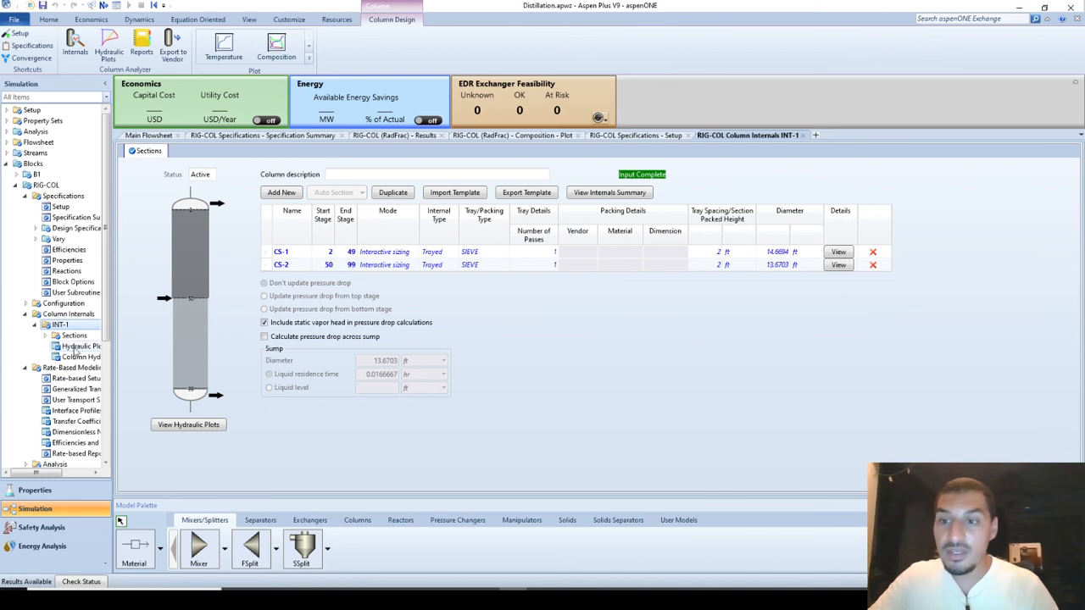
Open the tray geometry of section CS-1 in column internals INT-1.
{"action": "left_click", "coordinate": [45, 335]}
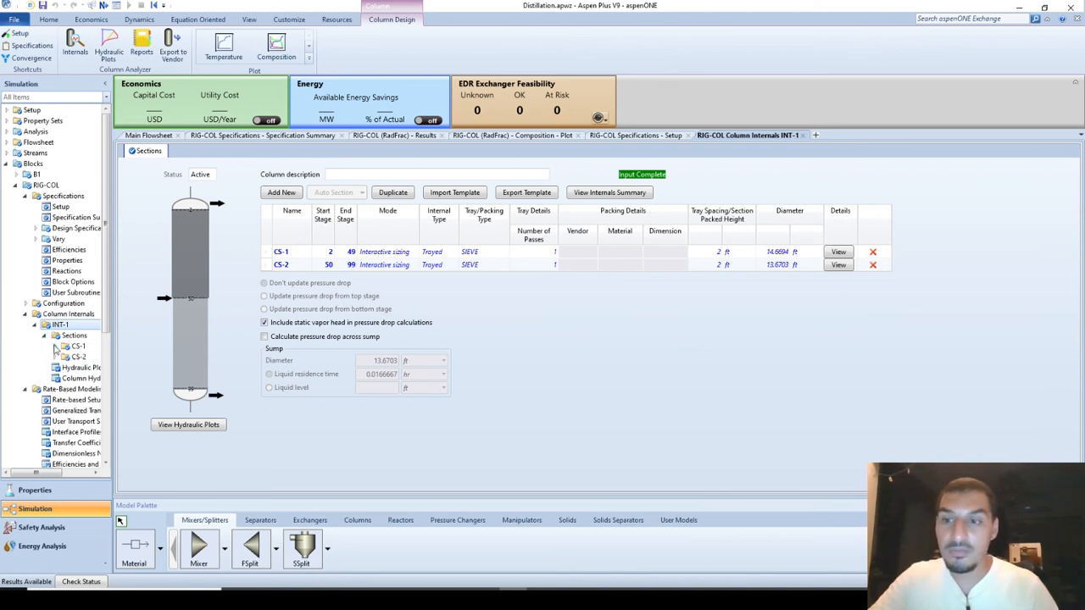
{"action": "left_click", "coordinate": [55, 347]}
{"action": "left_click", "coordinate": [88, 357]}
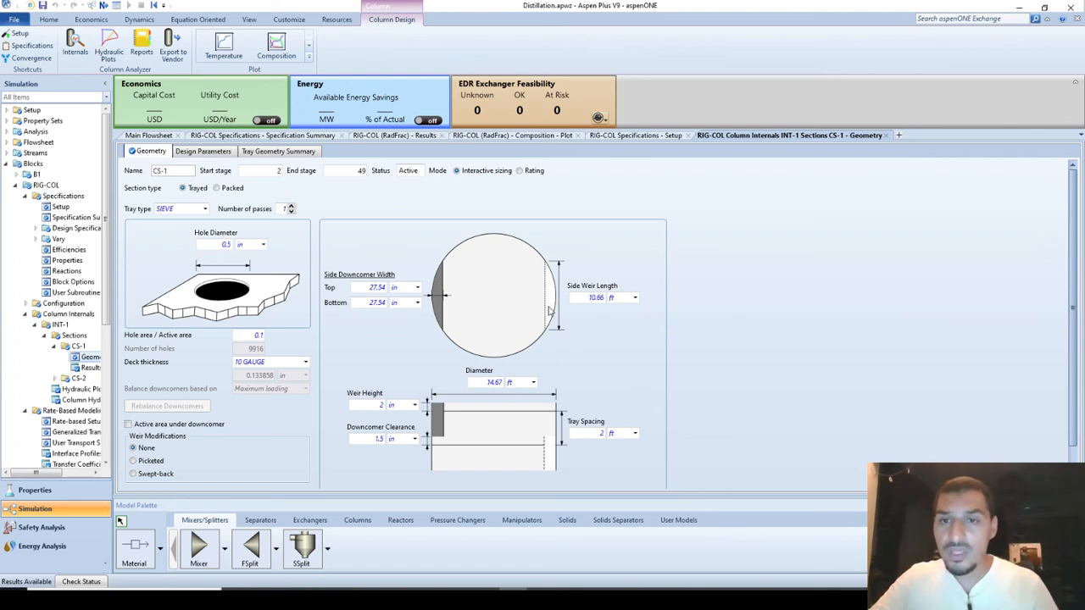
Switch to the PowerPoint slide show to review the tray flow and downcomer diagram, and return to Aspen Plus.
{"action": "key", "text": "alt+Tab"}
{"action": "key", "text": "Left"}
{"action": "key", "text": "Left"}
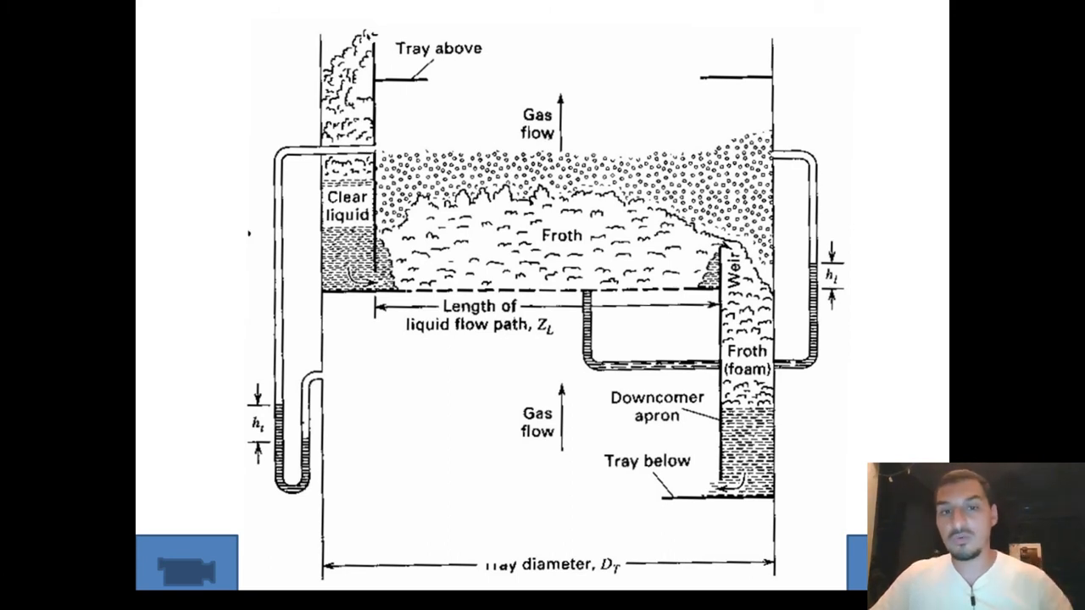
{"action": "key", "text": "alt+Tab"}
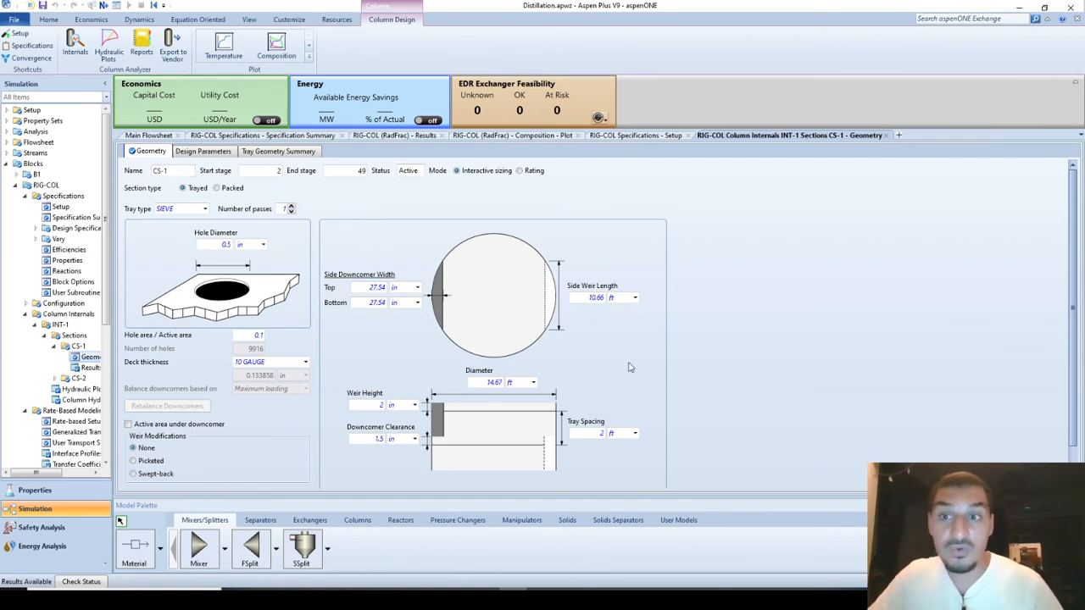
Review the geometry, design parameters, tray geometry summary and results of section CS-1.
{"action": "scroll", "coordinate": [628, 367], "scroll_direction": "down", "scroll_amount": 1}
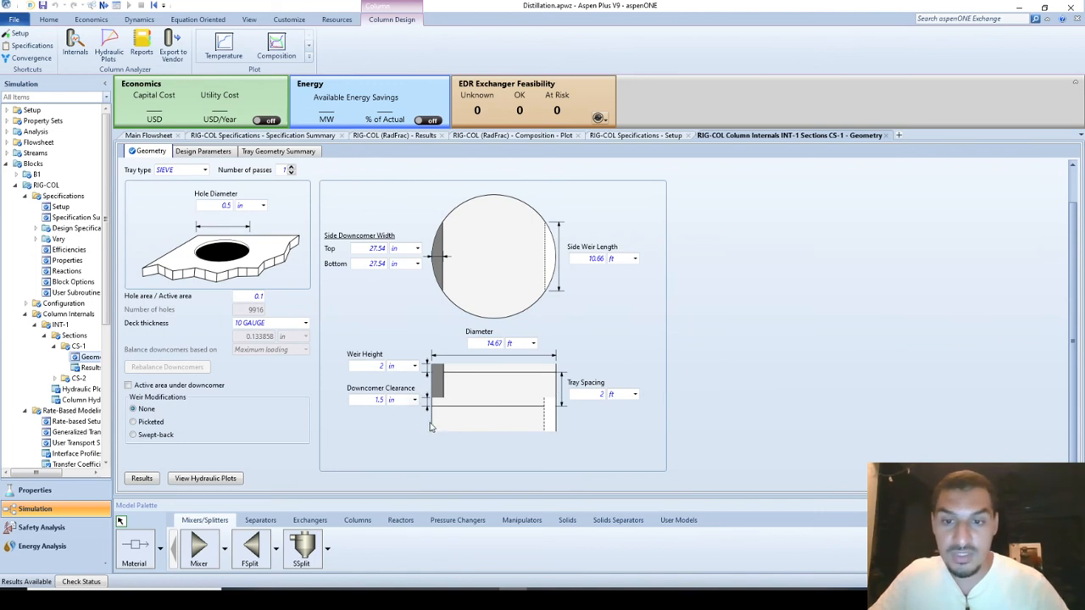
{"action": "scroll", "coordinate": [344, 357], "scroll_direction": "up", "scroll_amount": 1}
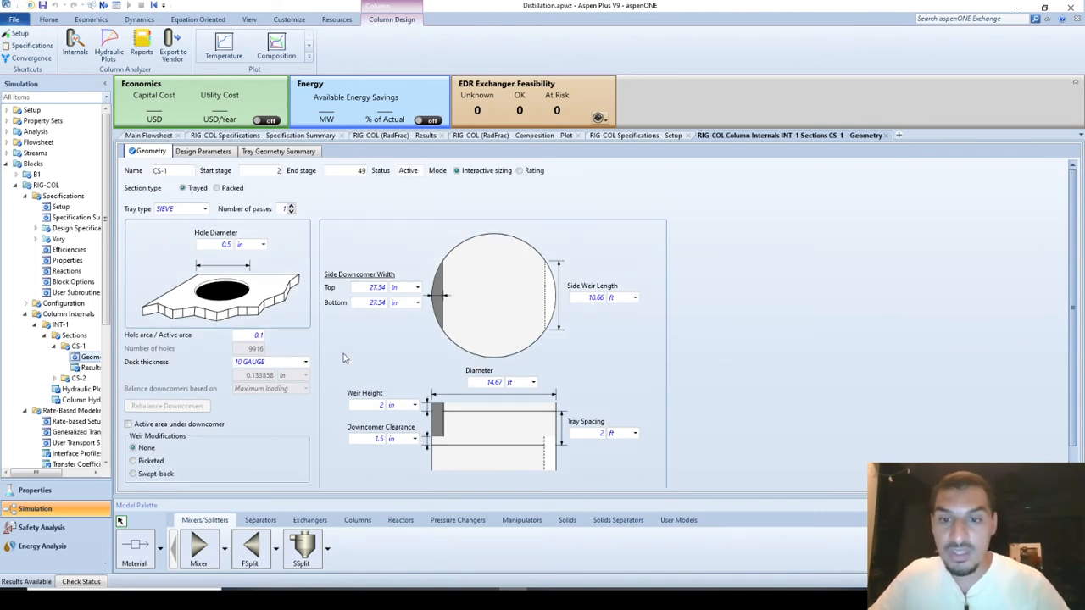
{"action": "left_click", "coordinate": [216, 153]}
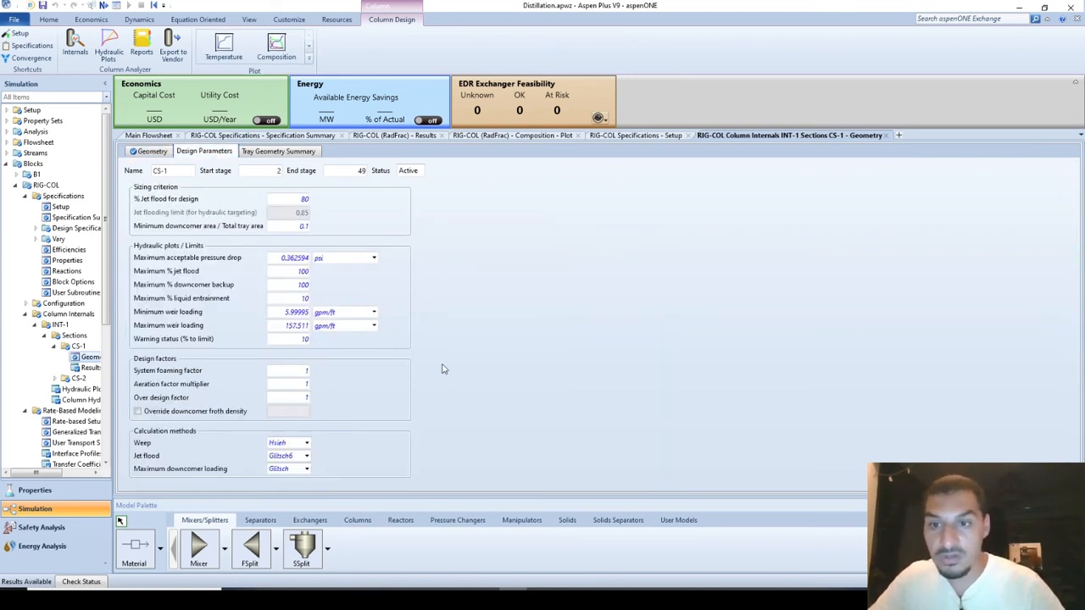
{"action": "left_click", "coordinate": [250, 155]}
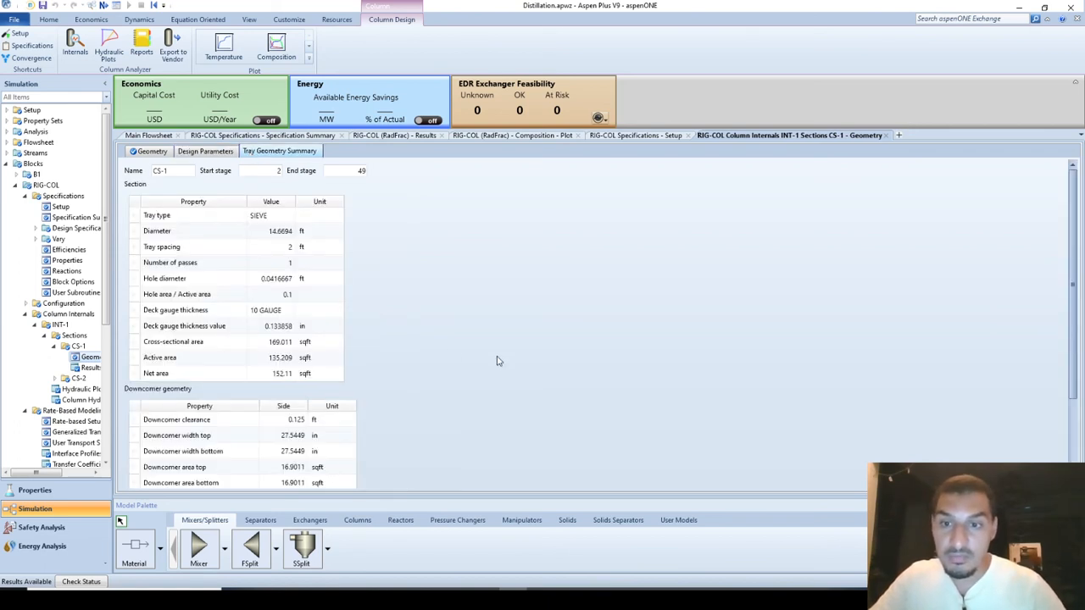
{"action": "scroll", "coordinate": [472, 388], "scroll_direction": "down", "scroll_amount": 3}
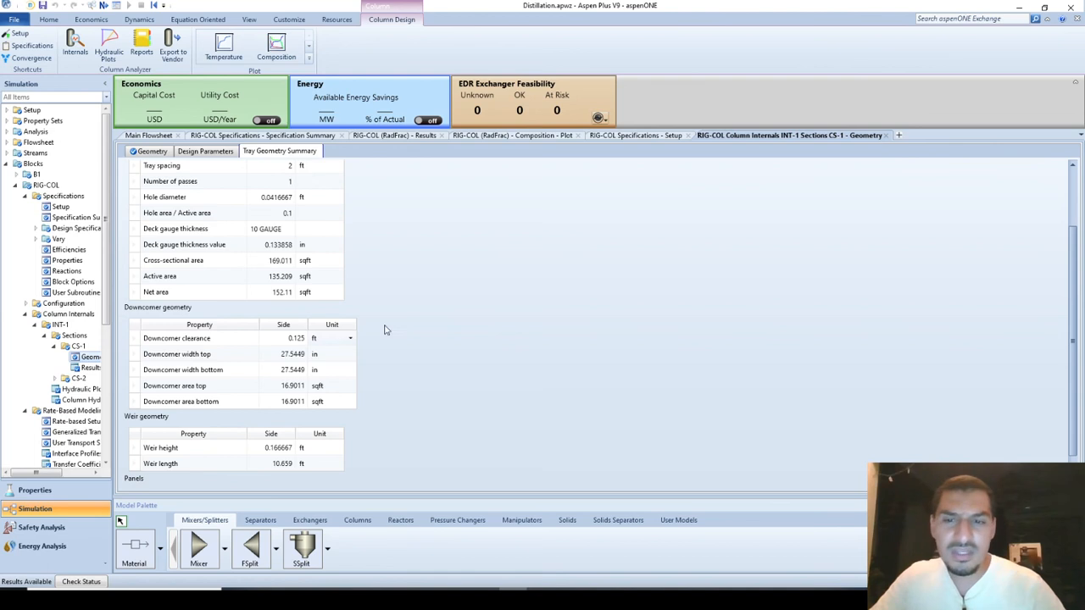
{"action": "scroll", "coordinate": [425, 325], "scroll_direction": "up", "scroll_amount": 3}
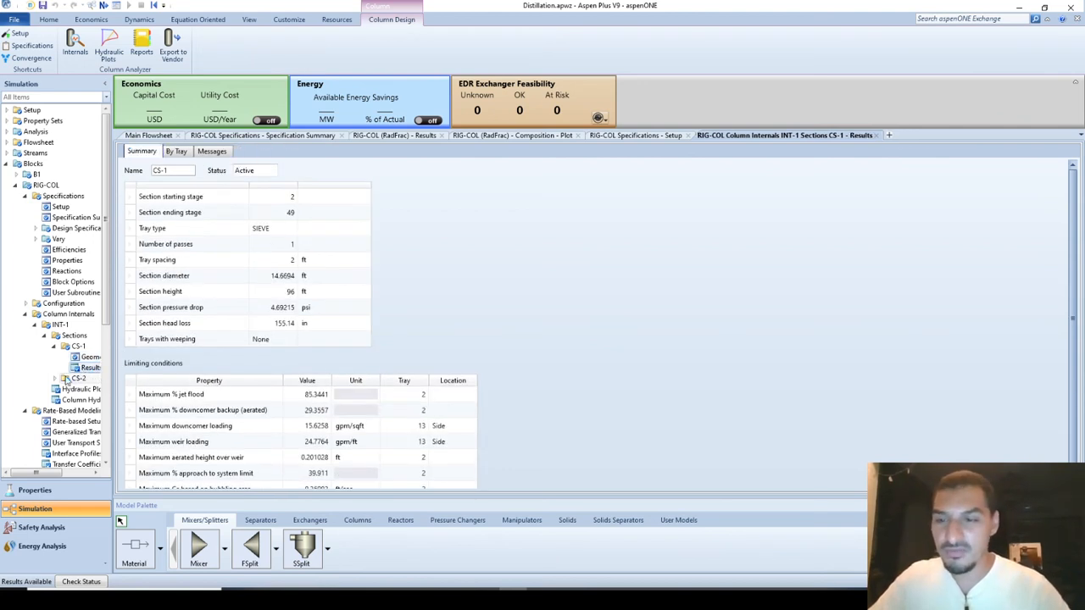
Open the tray geometry of section CS-2 for review and widen the navigation tree to show full item names.
{"action": "left_click", "coordinate": [55, 378]}
{"action": "scroll", "coordinate": [83, 390], "scroll_direction": "down", "scroll_amount": 3}
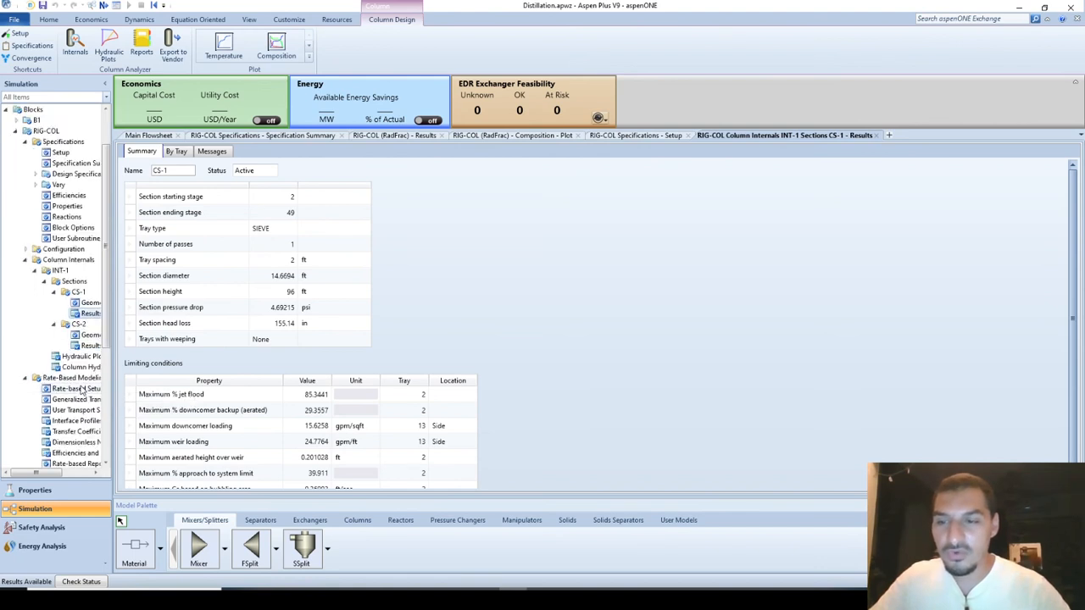
{"action": "left_click", "coordinate": [87, 307]}
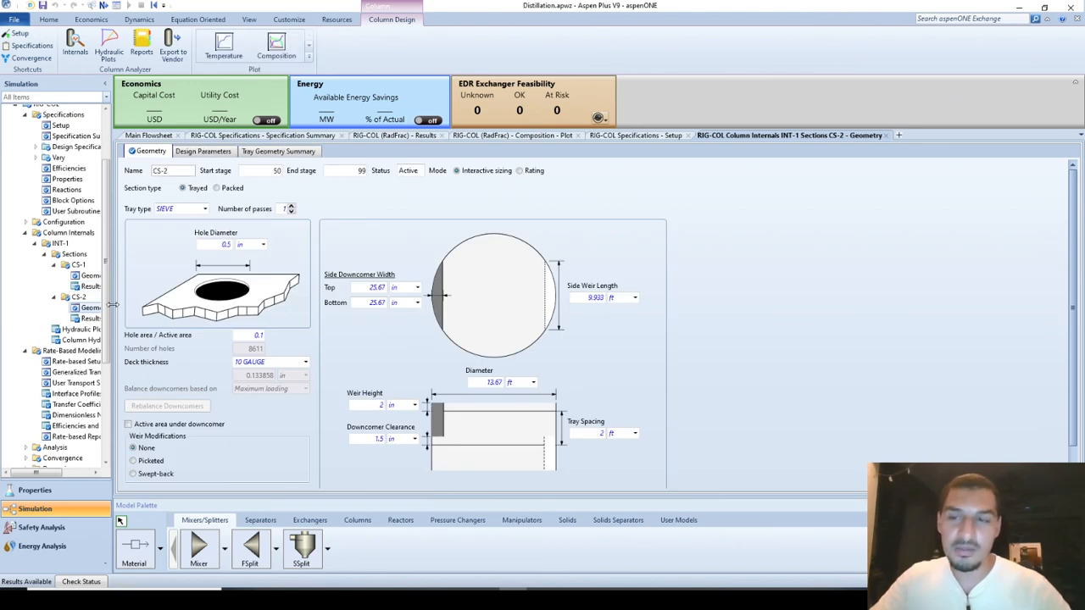
{"action": "left_click_drag", "start_coordinate": [111, 304], "coordinate": [151, 301]}
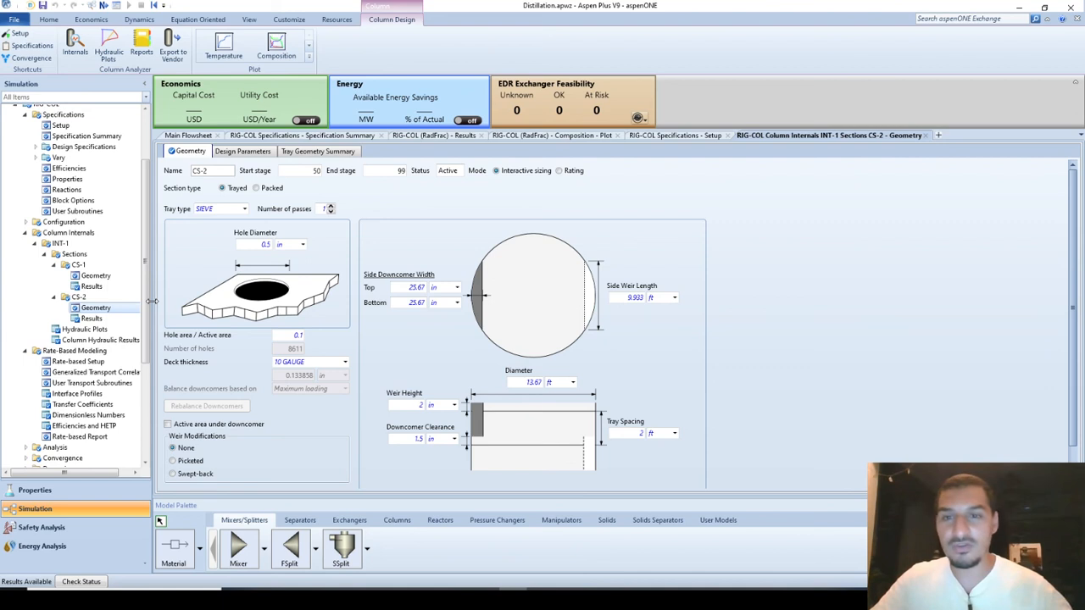
{"action": "scroll", "coordinate": [683, 247], "scroll_direction": "down", "scroll_amount": 1}
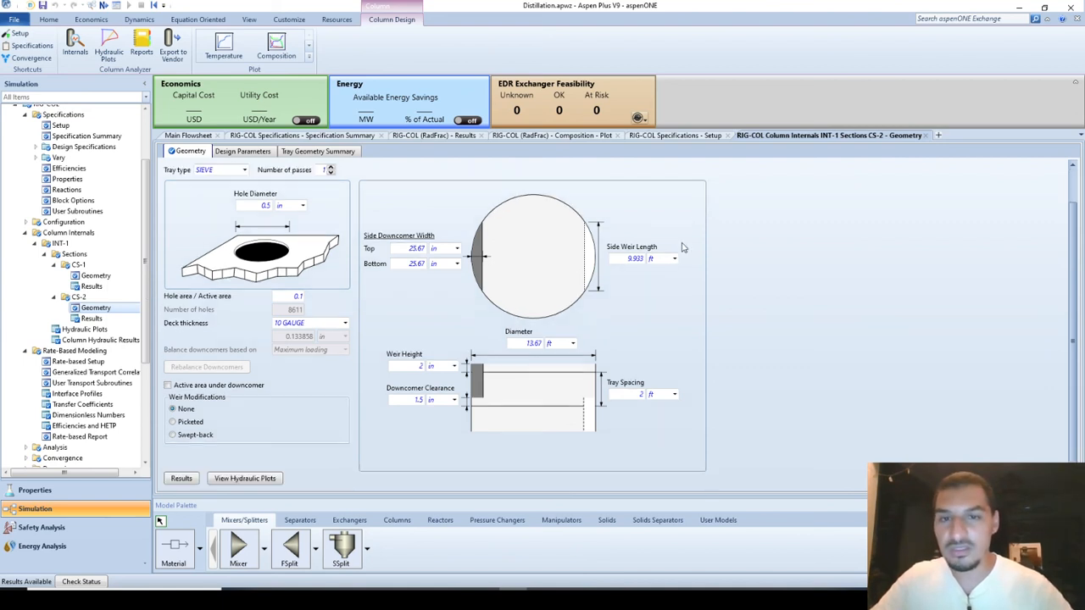
{"action": "scroll", "coordinate": [683, 248], "scroll_direction": "up", "scroll_amount": 1}
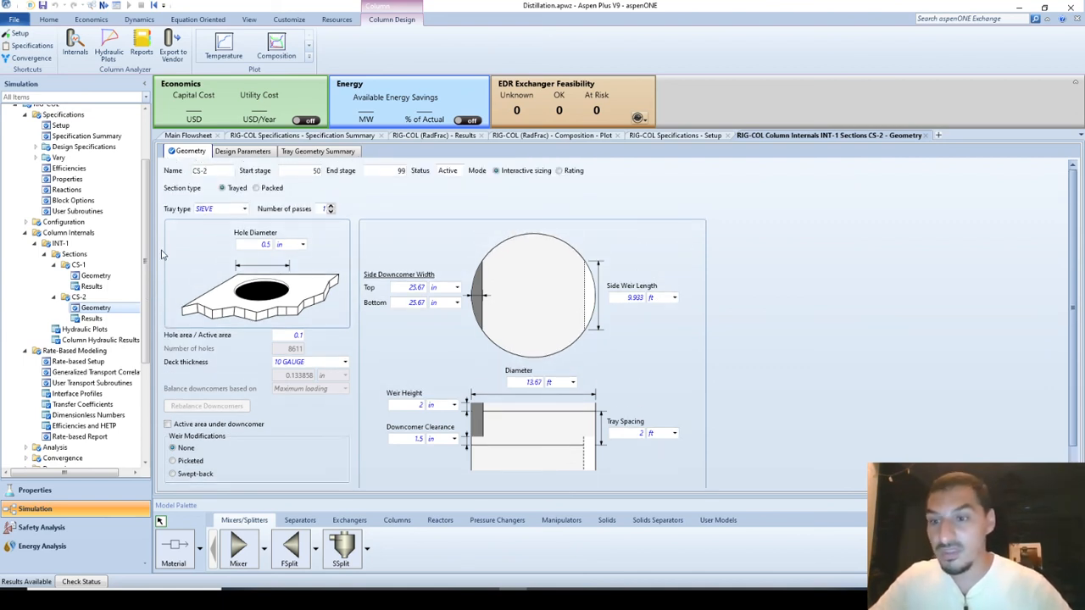
Open the hydraulic plots of INT-1 at stage 91 and compare them with the Tray Performance Diagram slide in PowerPoint.
{"action": "left_click", "coordinate": [96, 329]}
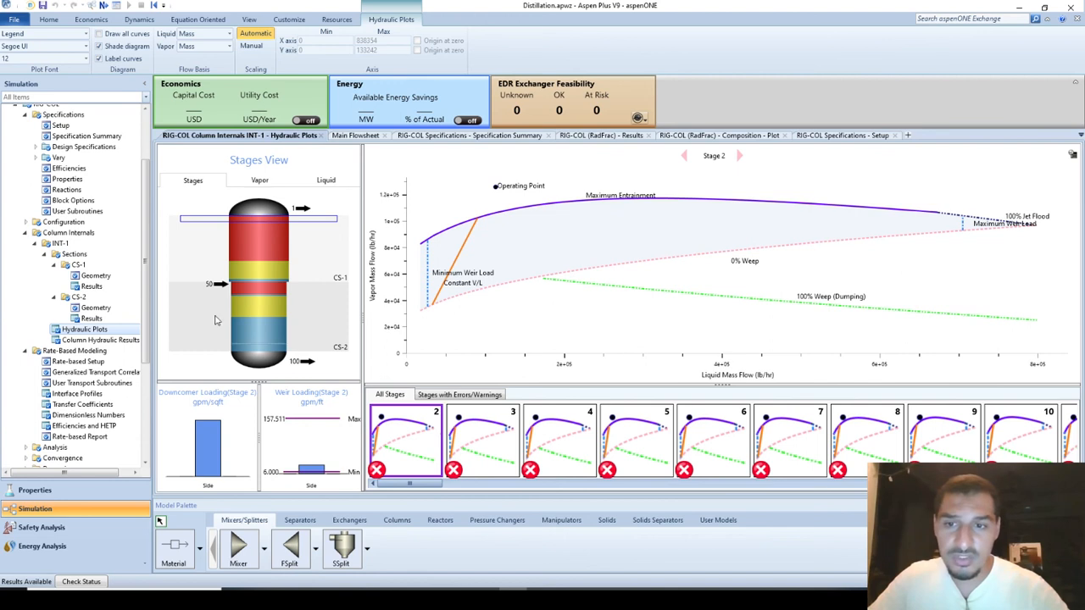
{"action": "left_click", "coordinate": [258, 340]}
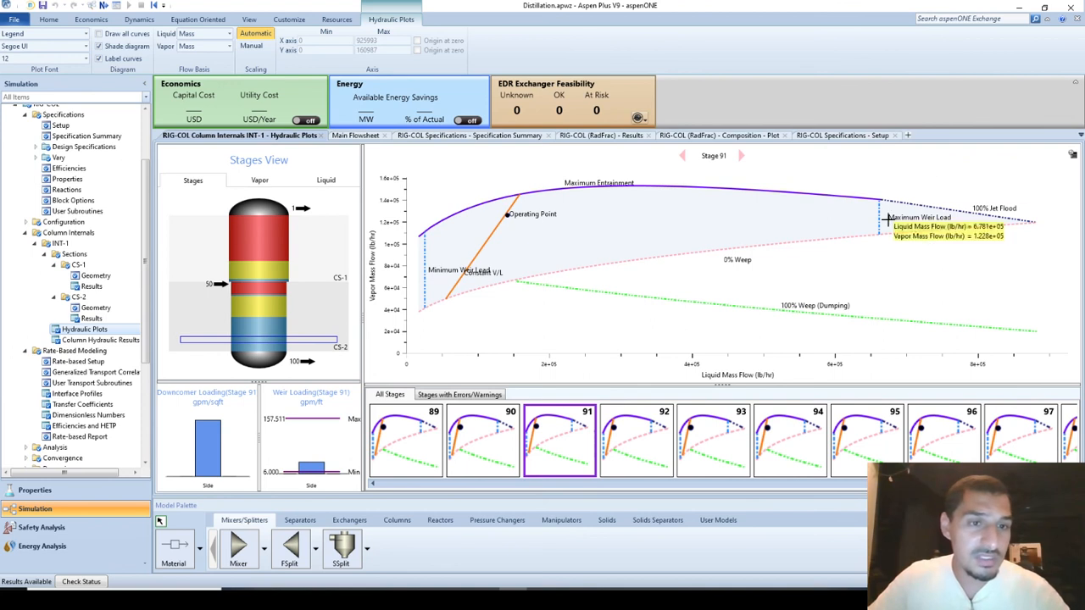
{"action": "key", "text": "alt+Tab"}
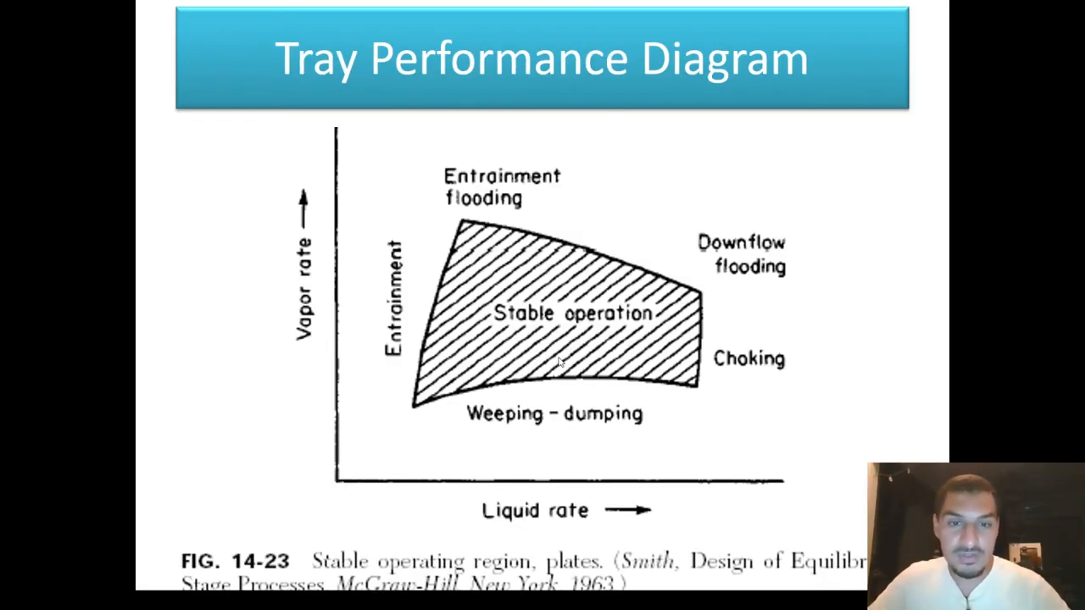
{"action": "key", "text": "alt+Tab"}
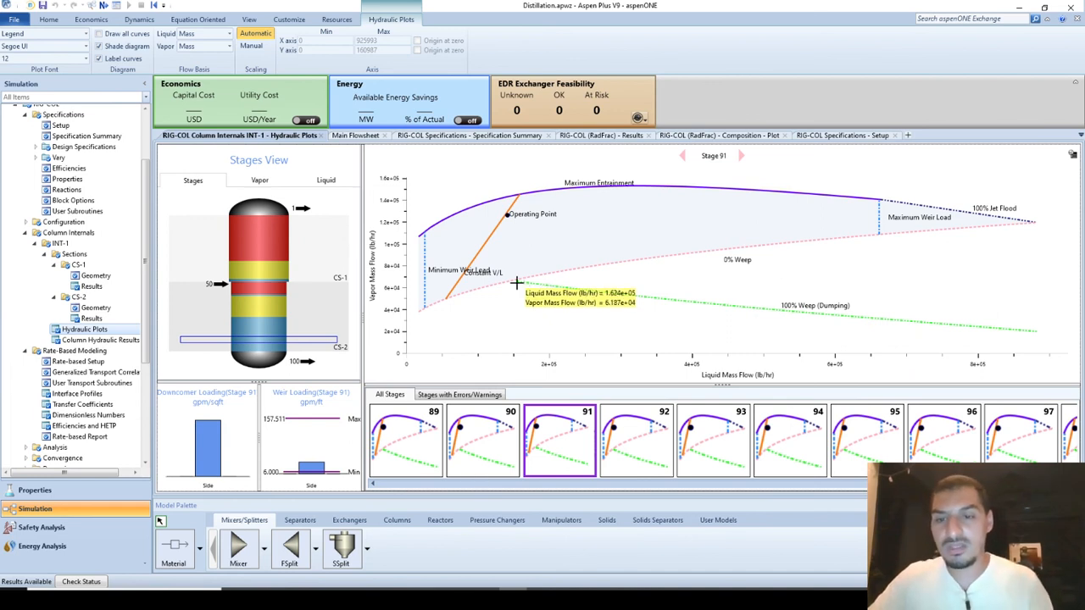
Examine the hydraulic plots of stages 83, 68, 54, 40 and 24 across both column sections.
{"action": "left_click", "coordinate": [265, 333]}
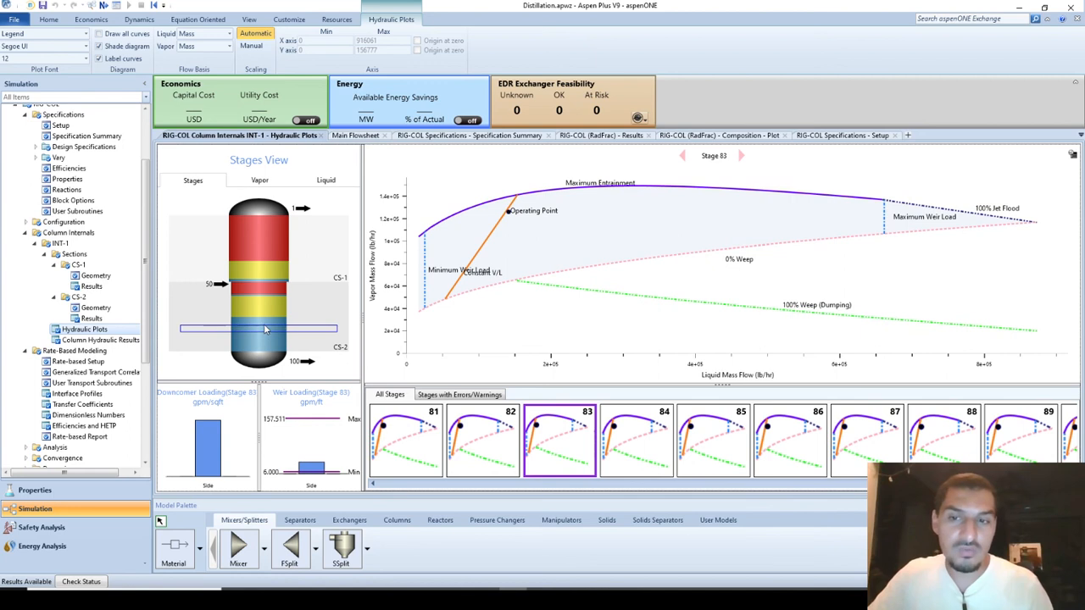
{"action": "left_click", "coordinate": [265, 313]}
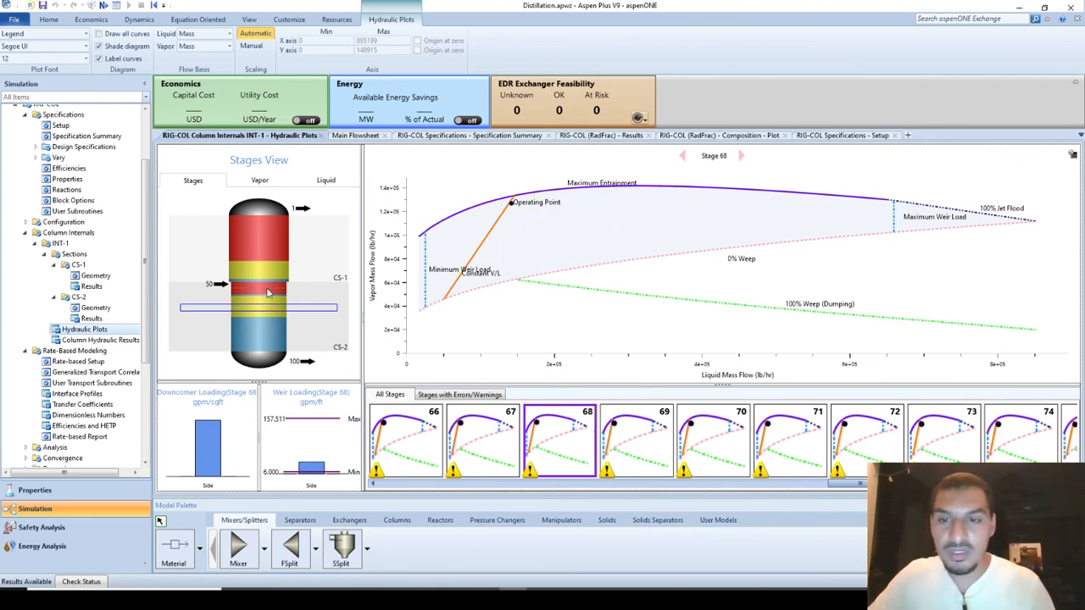
{"action": "left_click", "coordinate": [267, 292]}
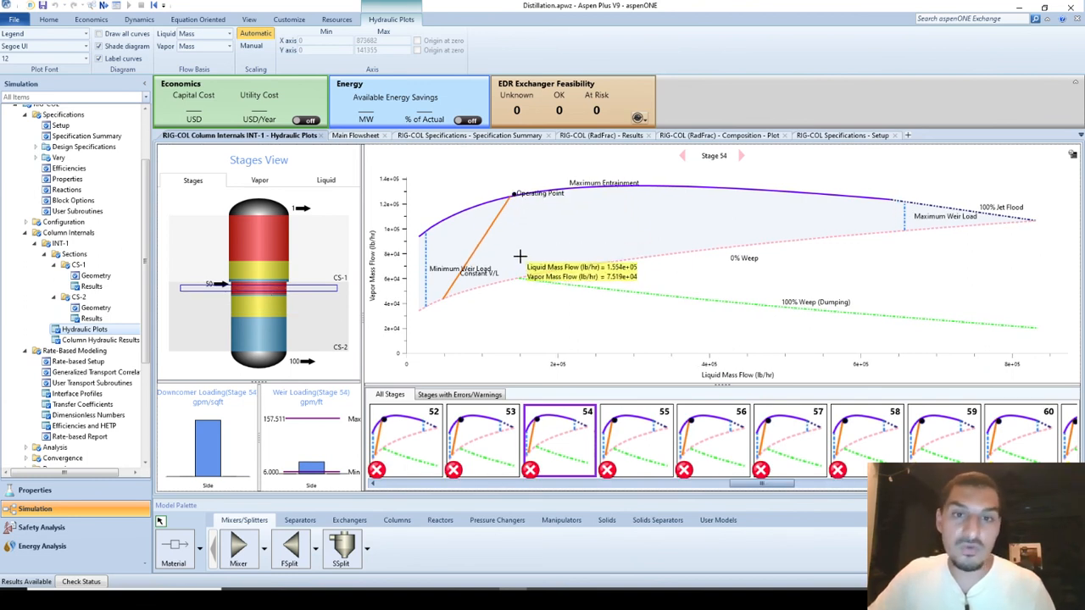
{"action": "left_click", "coordinate": [254, 272]}
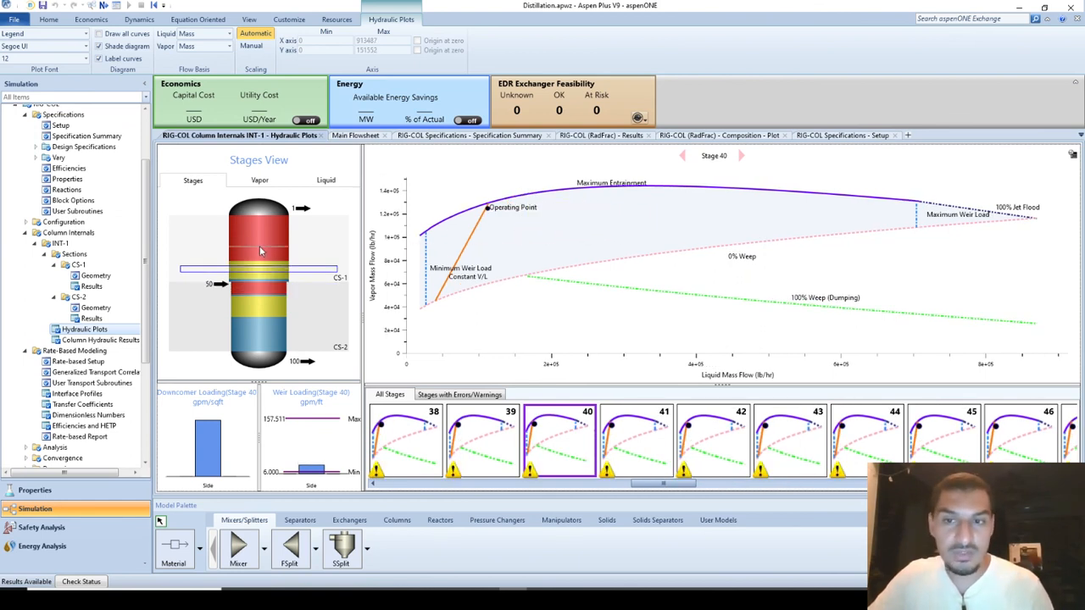
{"action": "left_click", "coordinate": [260, 251]}
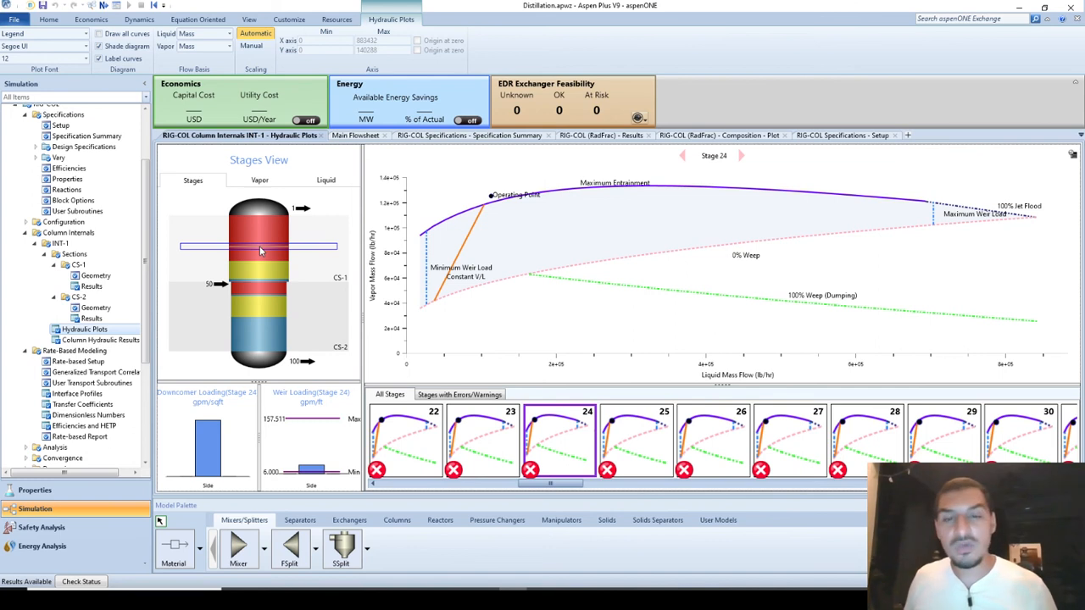